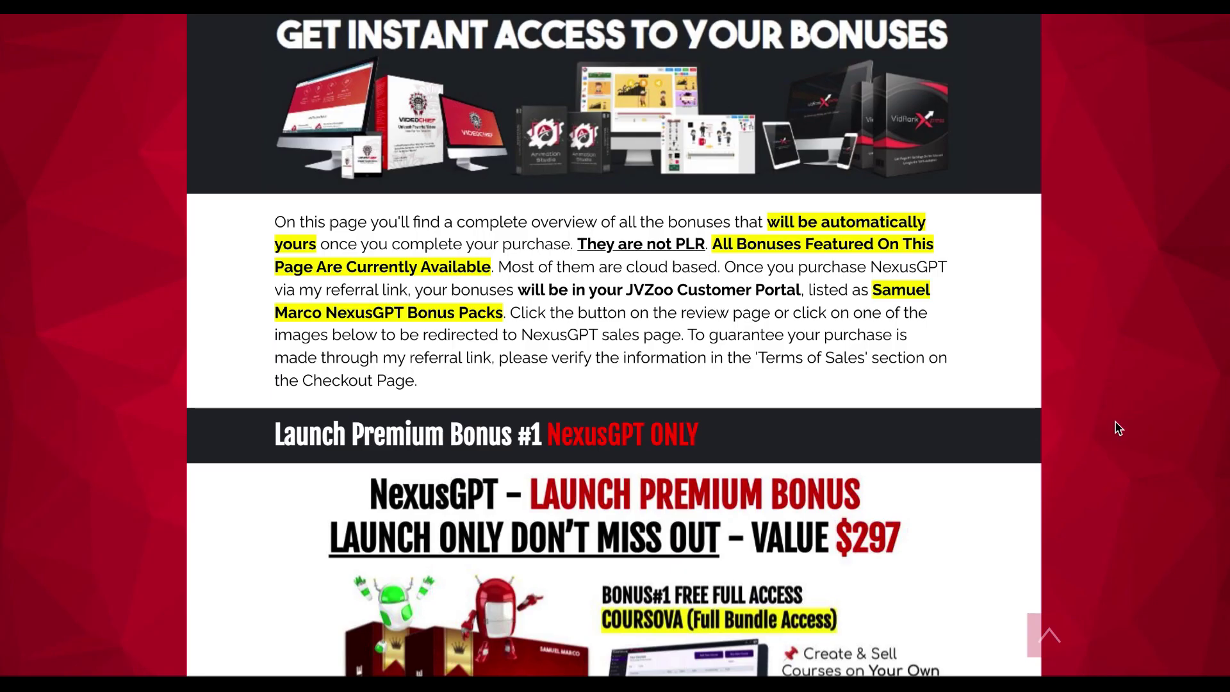
# - Scroll through the NexusGPT launch bonus sections down to Bonus Pack #35
pyautogui.scroll(-20, 1163, 513)
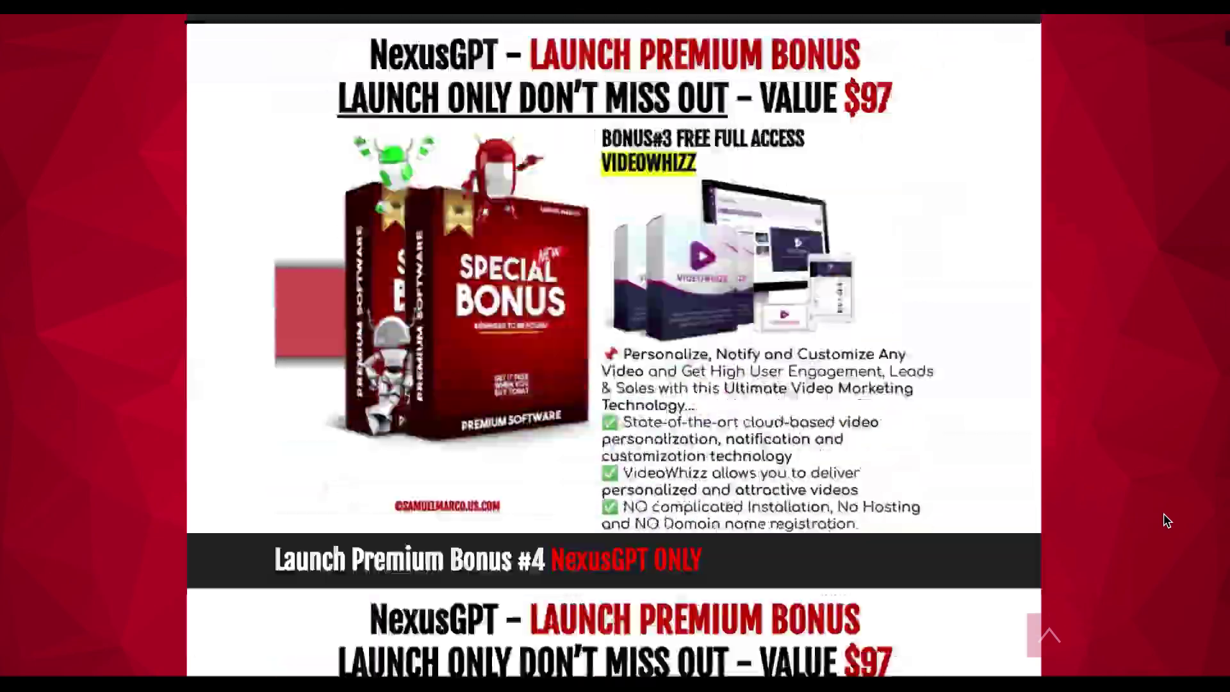
pyautogui.scroll(-20, 1164, 515)
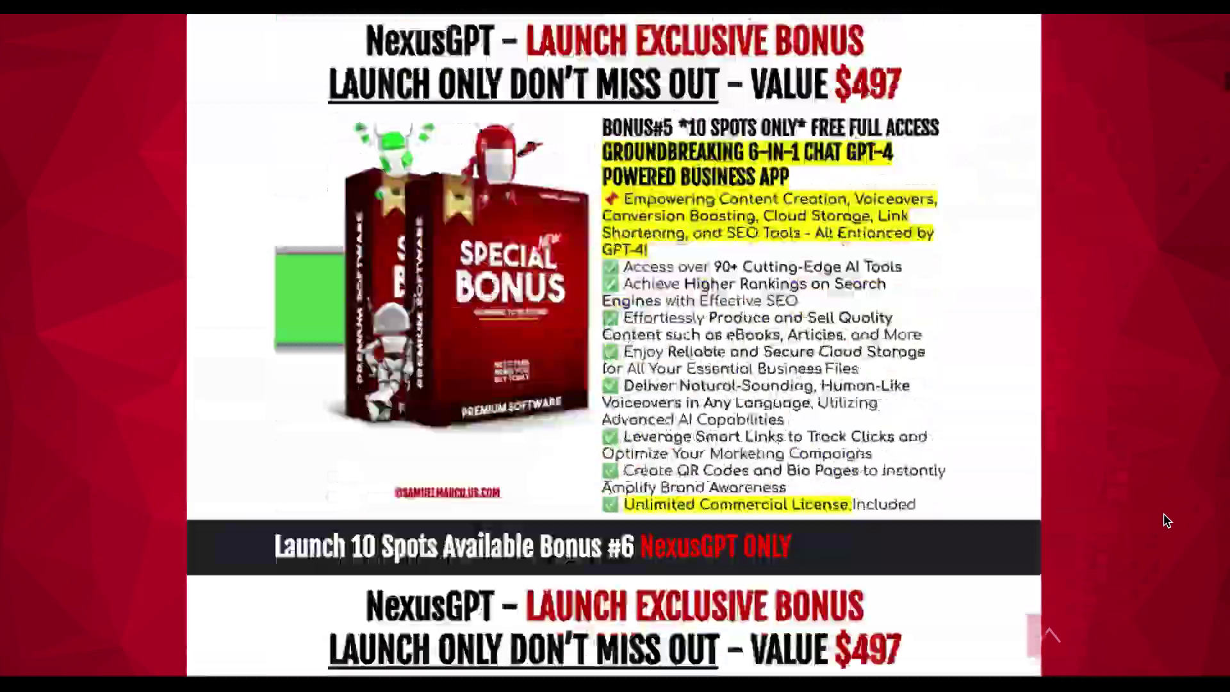
pyautogui.scroll(-20, 1162, 515)
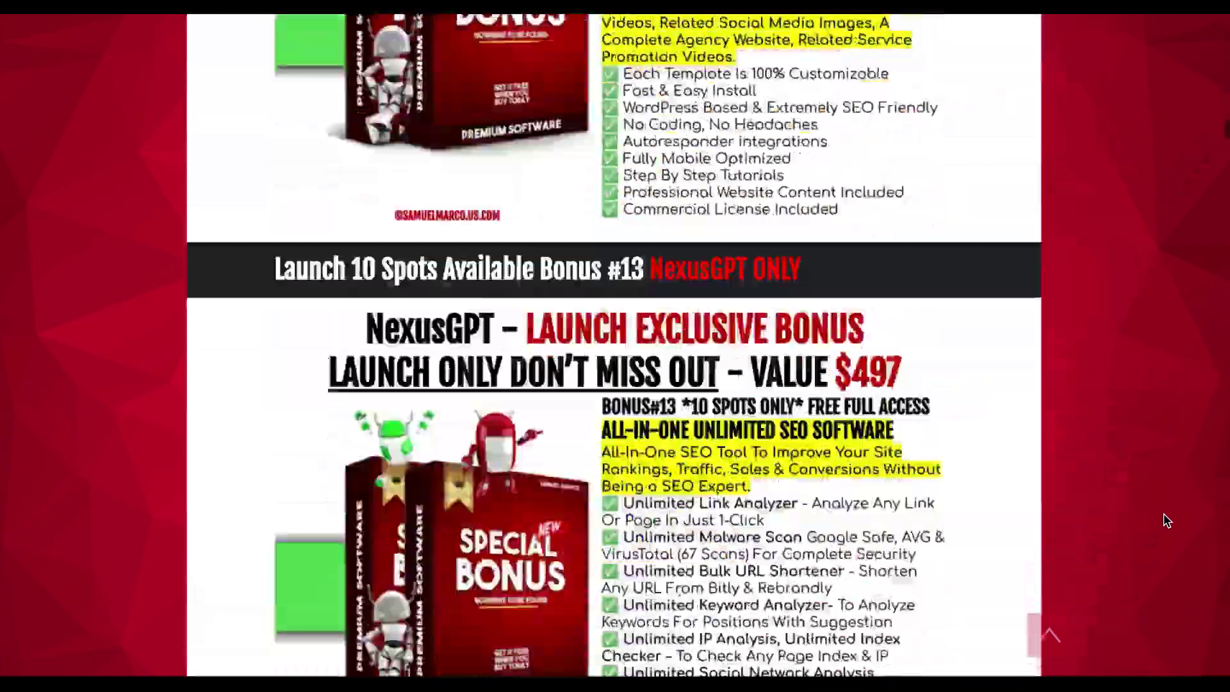
pyautogui.scroll(-20, 1163, 513)
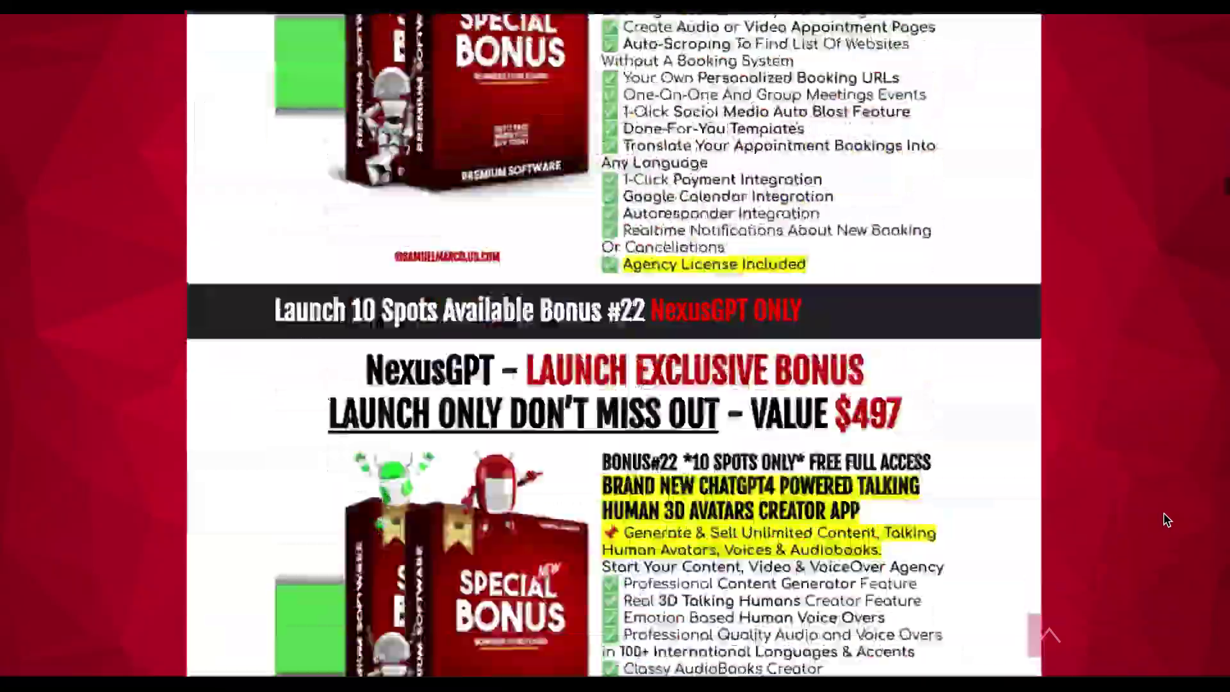
pyautogui.scroll(-20, 1162, 520)
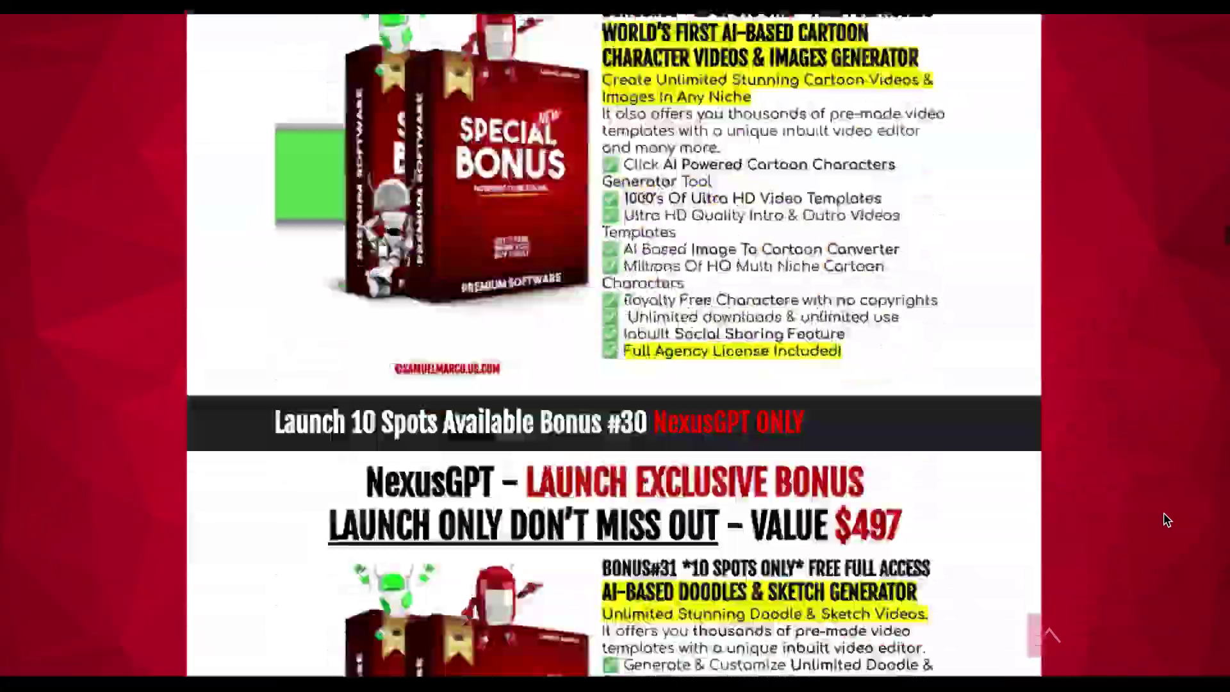
pyautogui.scroll(-20, 1163, 520)
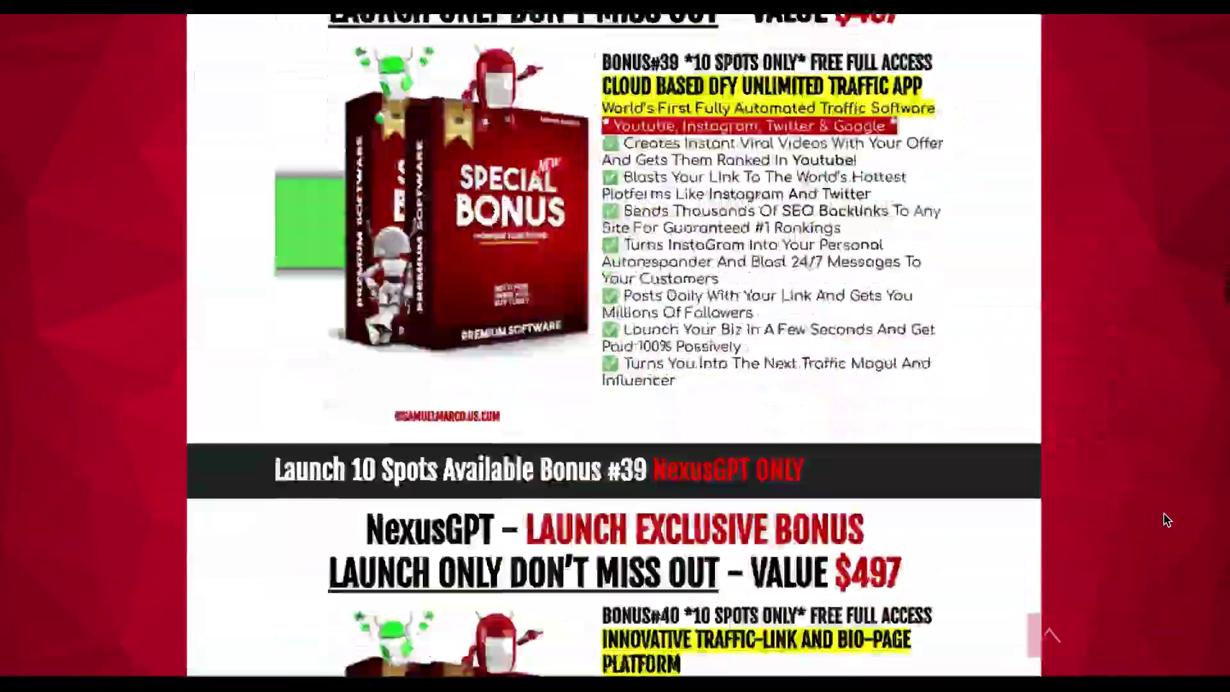
pyautogui.scroll(-20, 1165, 520)
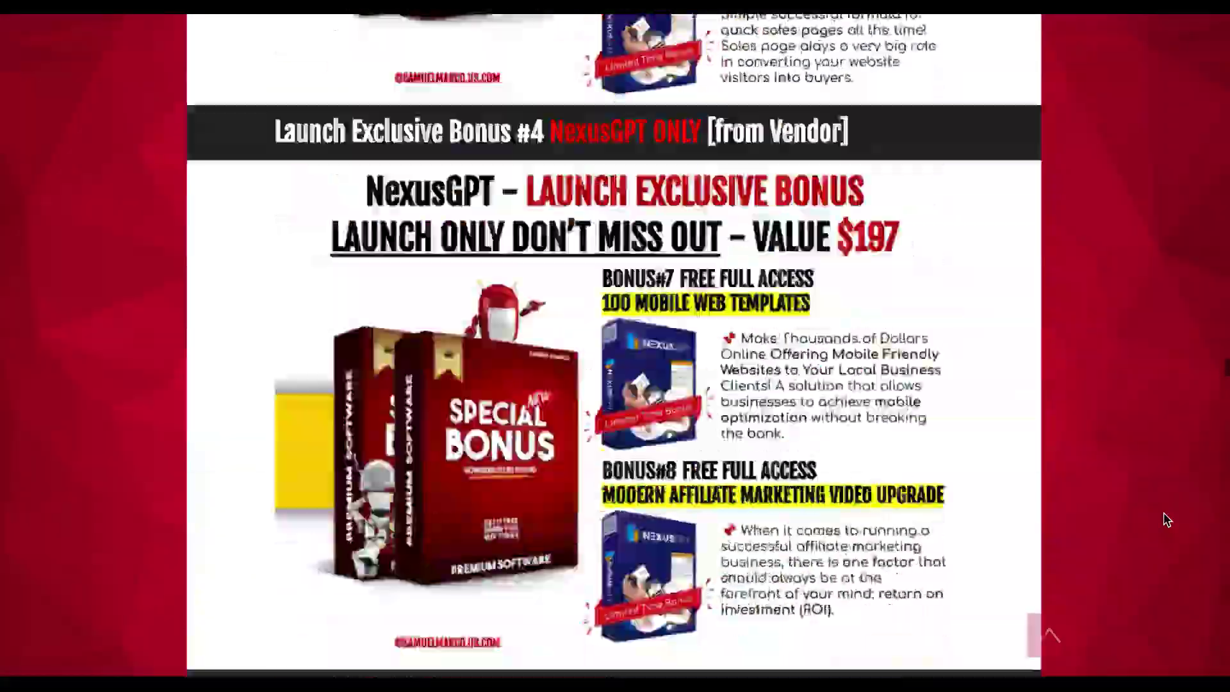
pyautogui.scroll(-20, 1166, 520)
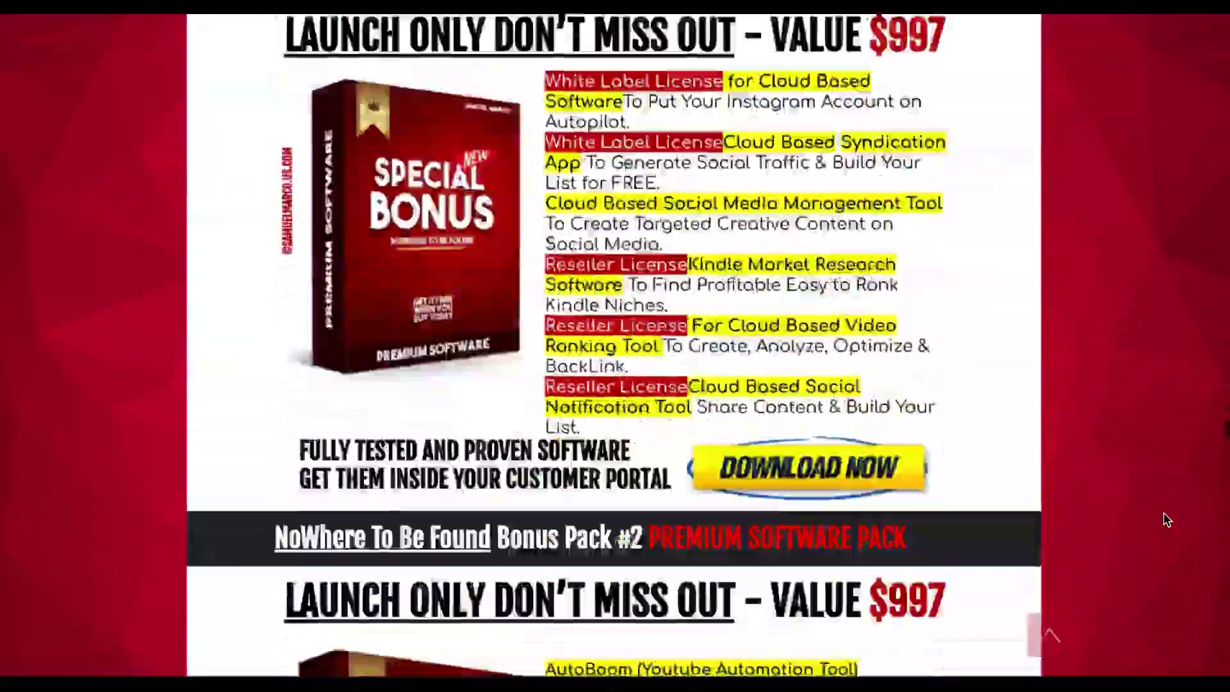
pyautogui.scroll(-20, 1165, 520)
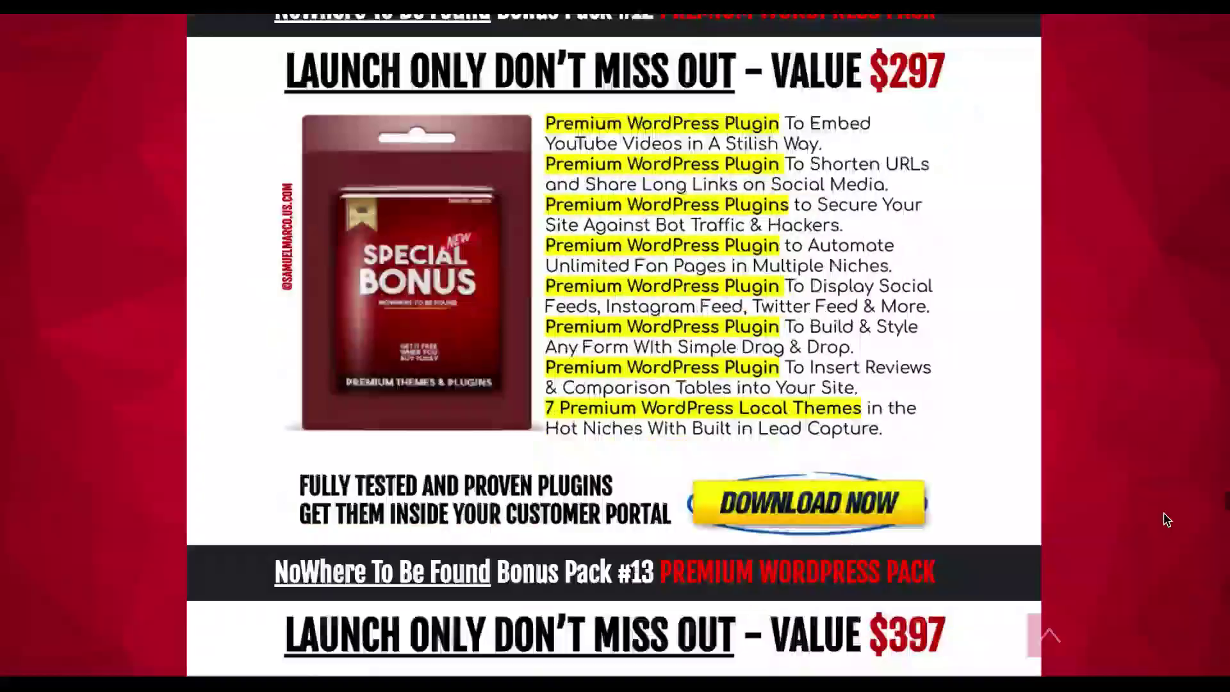
pyautogui.scroll(-20, 1165, 520)
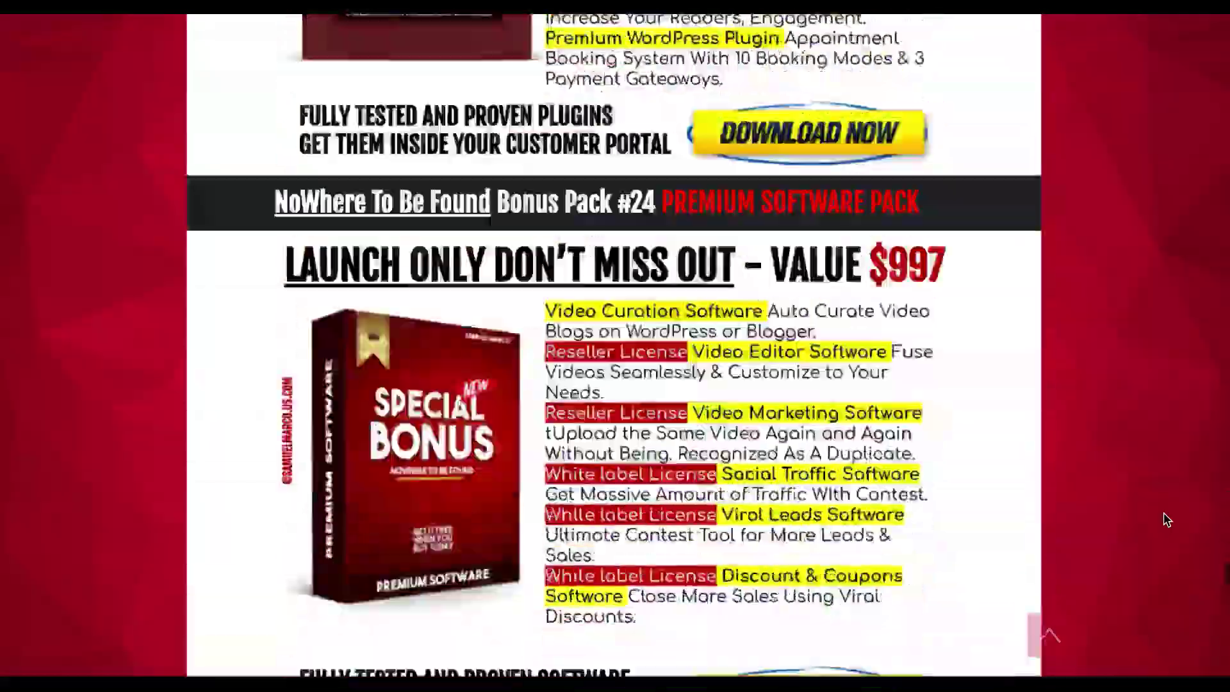
pyautogui.scroll(-20, 1166, 520)
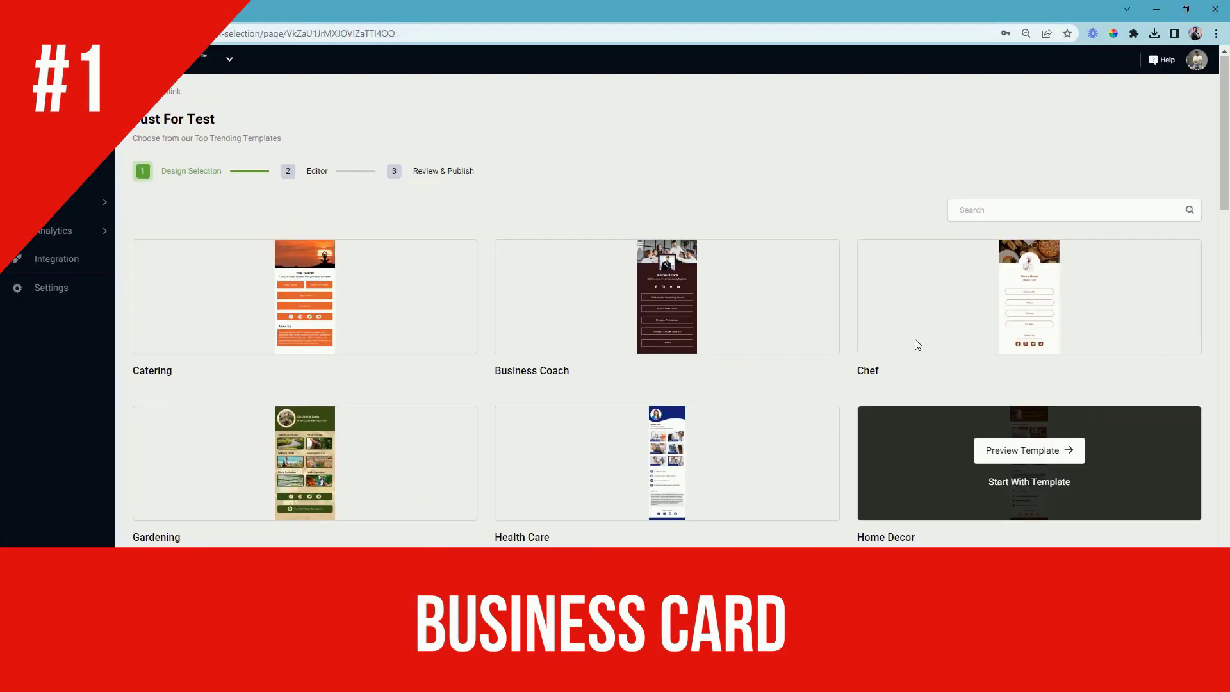
# - Scroll through the business card template gallery
pyautogui.scroll(-11, 646, 383)
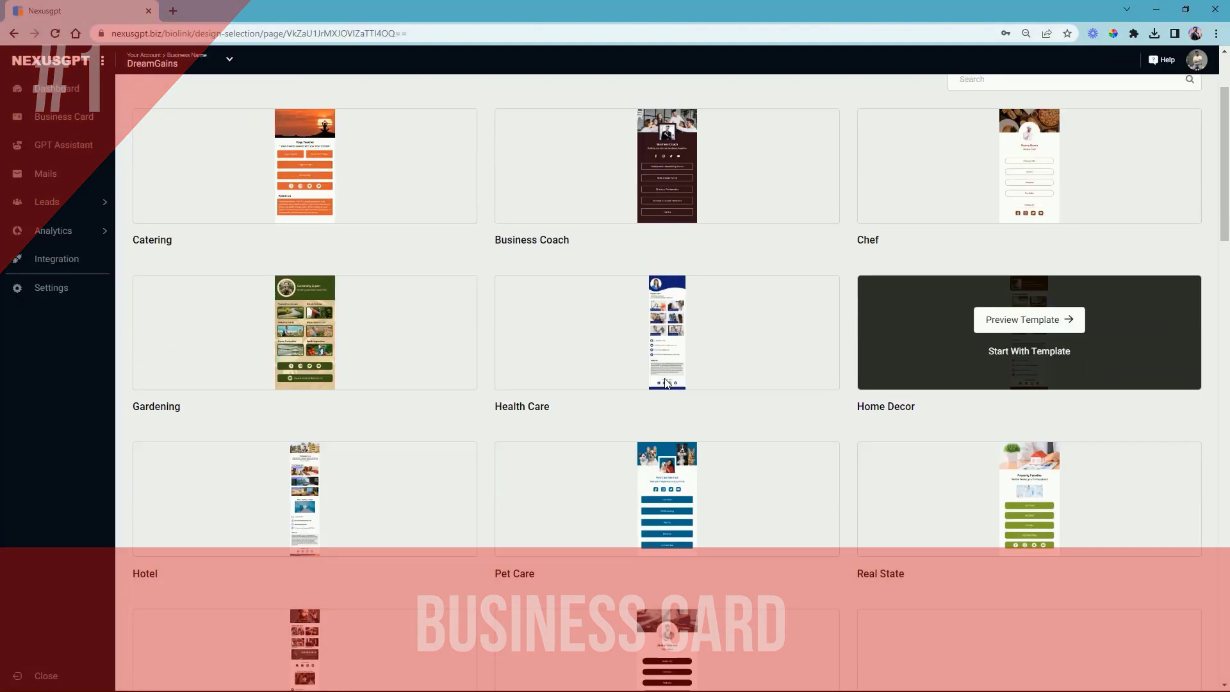
pyautogui.scroll(-9, 647, 386)
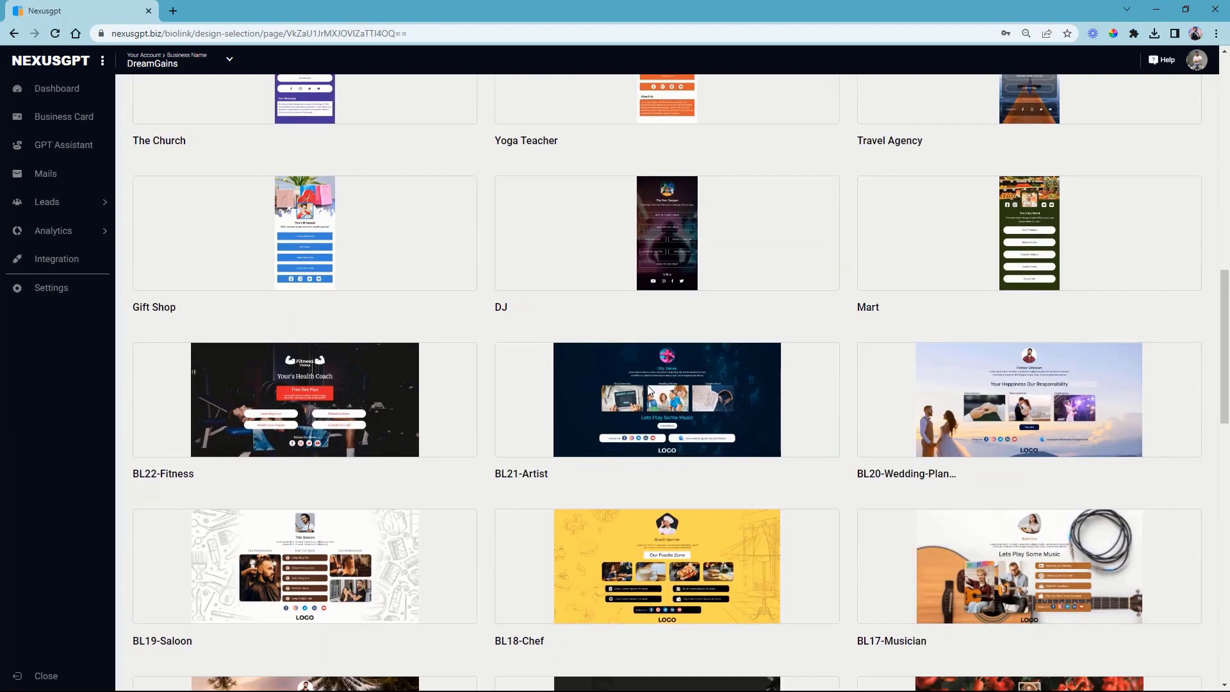
pyautogui.scroll(-10, 591, 415)
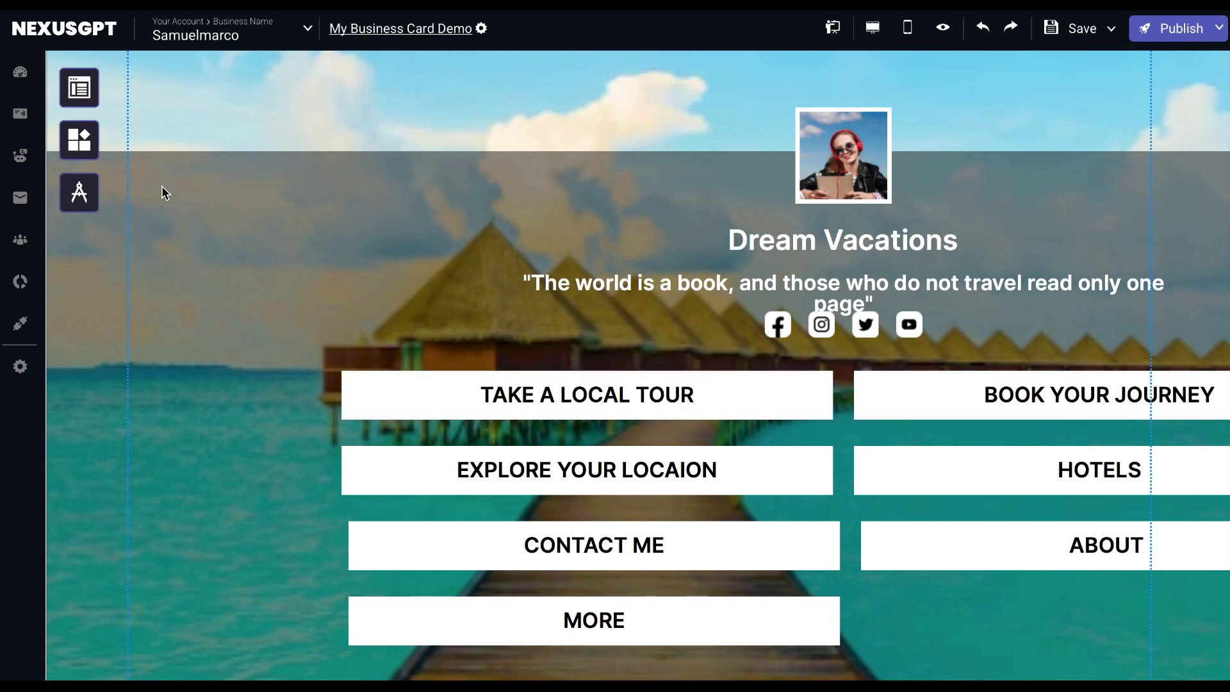
# - Look over the Dream Vacations card's styling options and its widget list
pyautogui.click(79, 192)
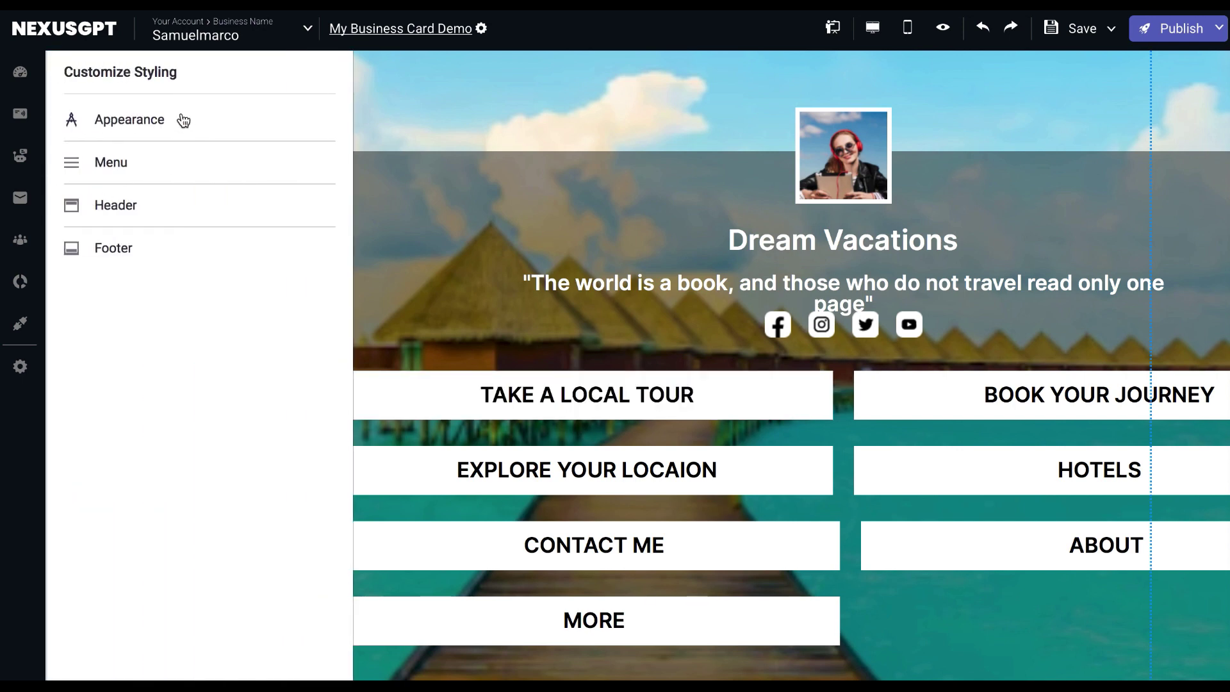
pyautogui.click(420, 271)
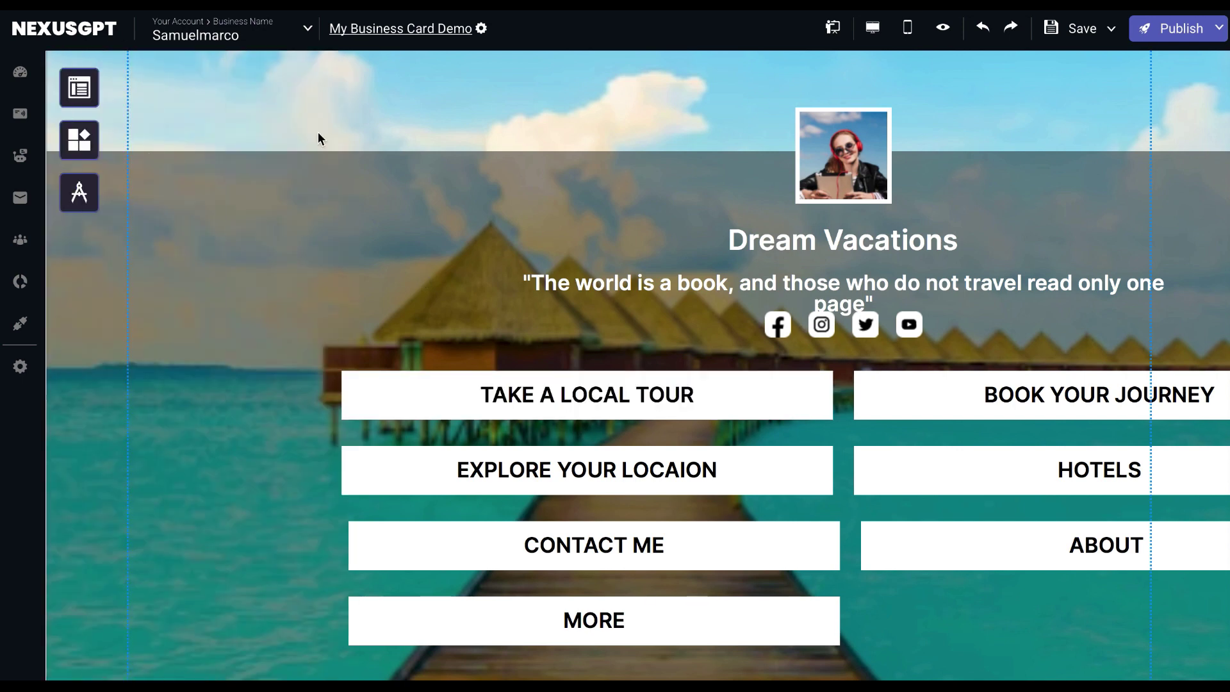
pyautogui.click(79, 139)
pyautogui.click(398, 201)
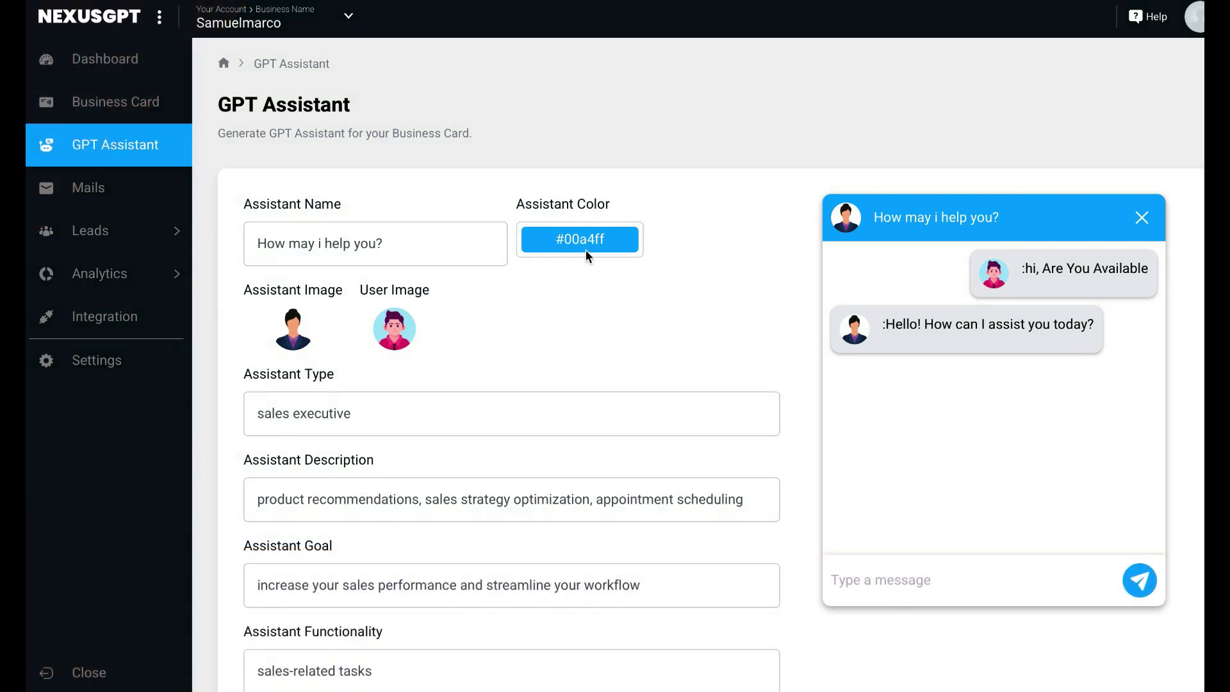
# - Set the assistant colour to red (#e32400) and check its name and image
pyautogui.click(584, 247)
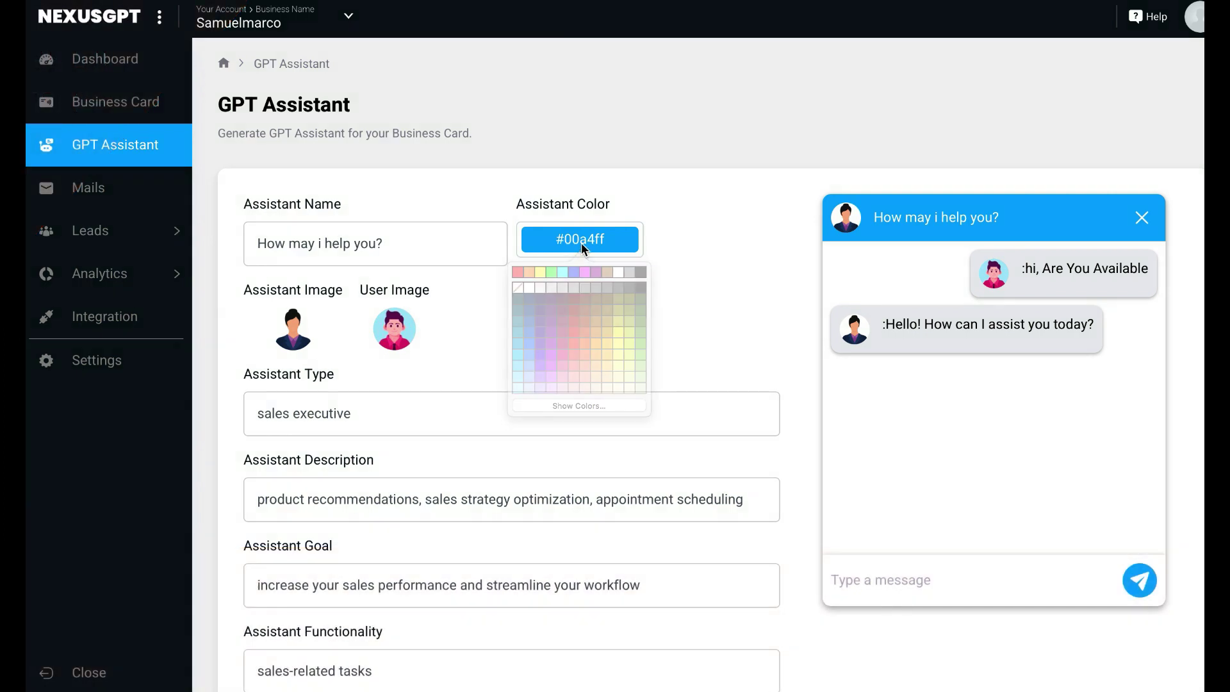
pyautogui.click(575, 329)
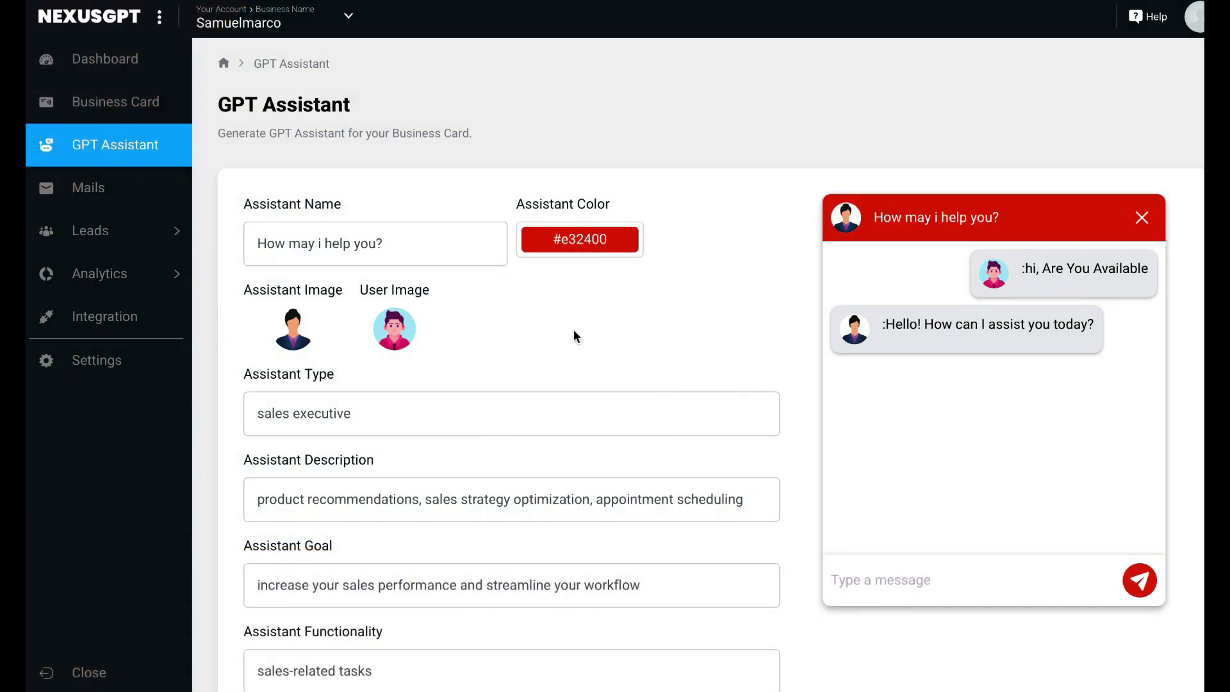
pyautogui.click(458, 245)
pyautogui.click(299, 337)
pyautogui.click(1052, 101)
# - Check the assistant type and description, then generate the sales assistant
pyautogui.click(555, 423)
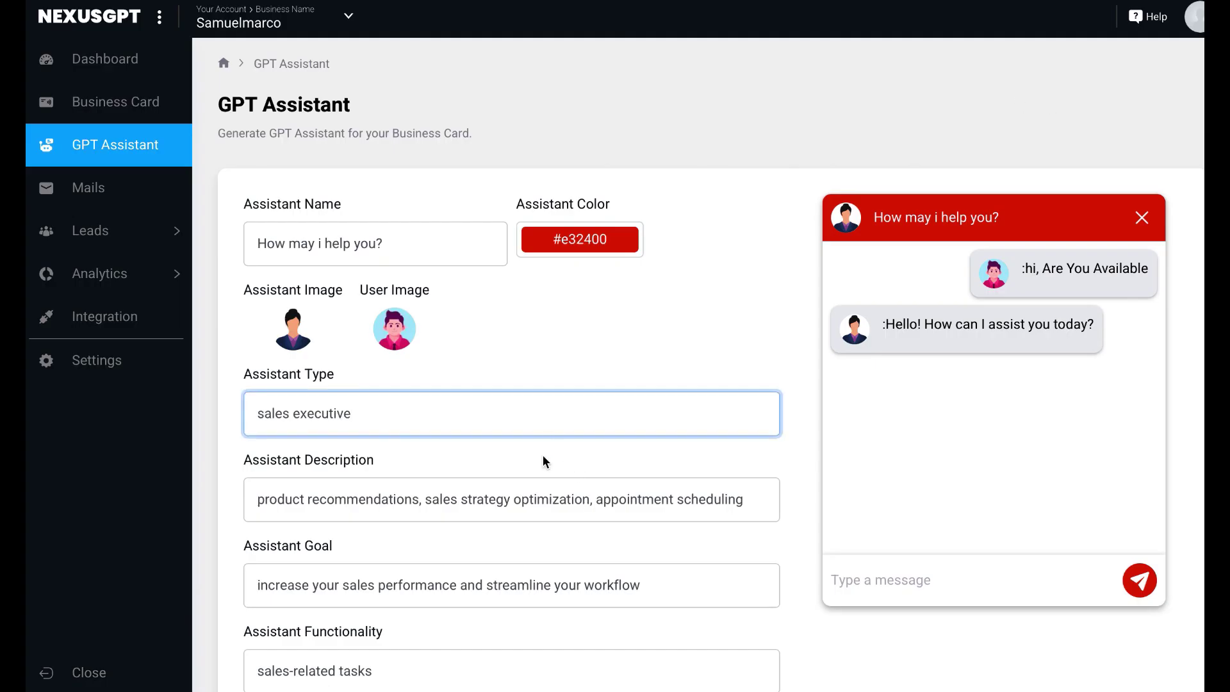
pyautogui.click(365, 499)
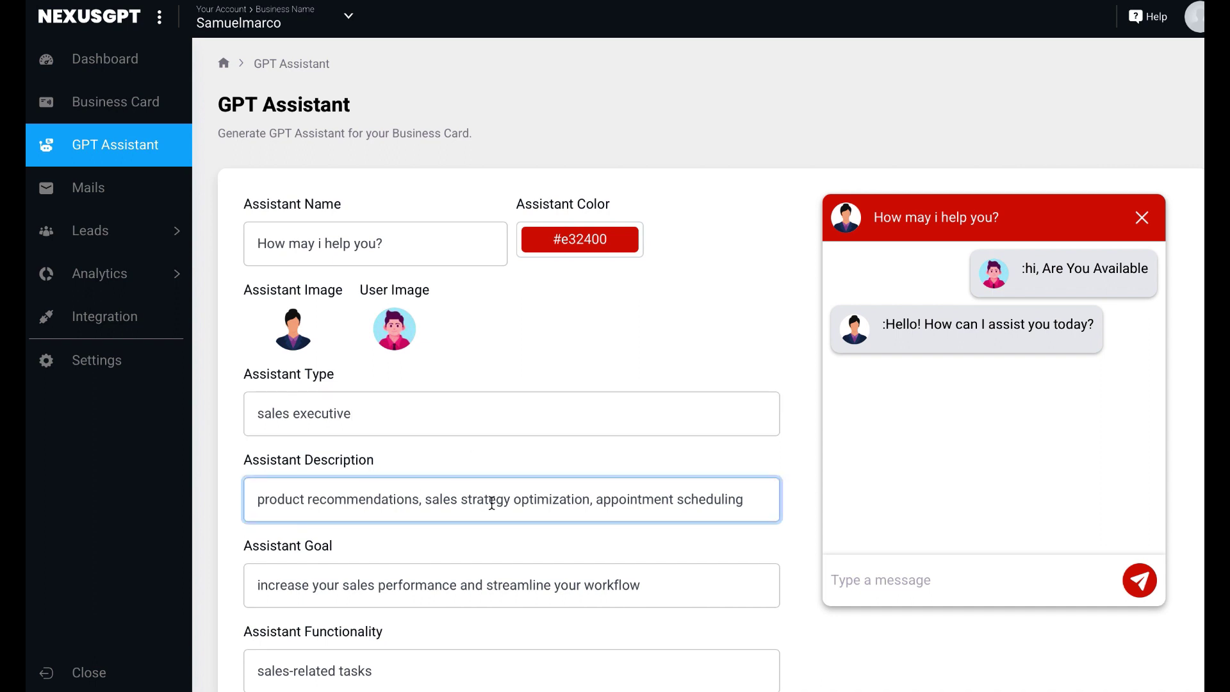
pyautogui.scroll(-3, 491, 504)
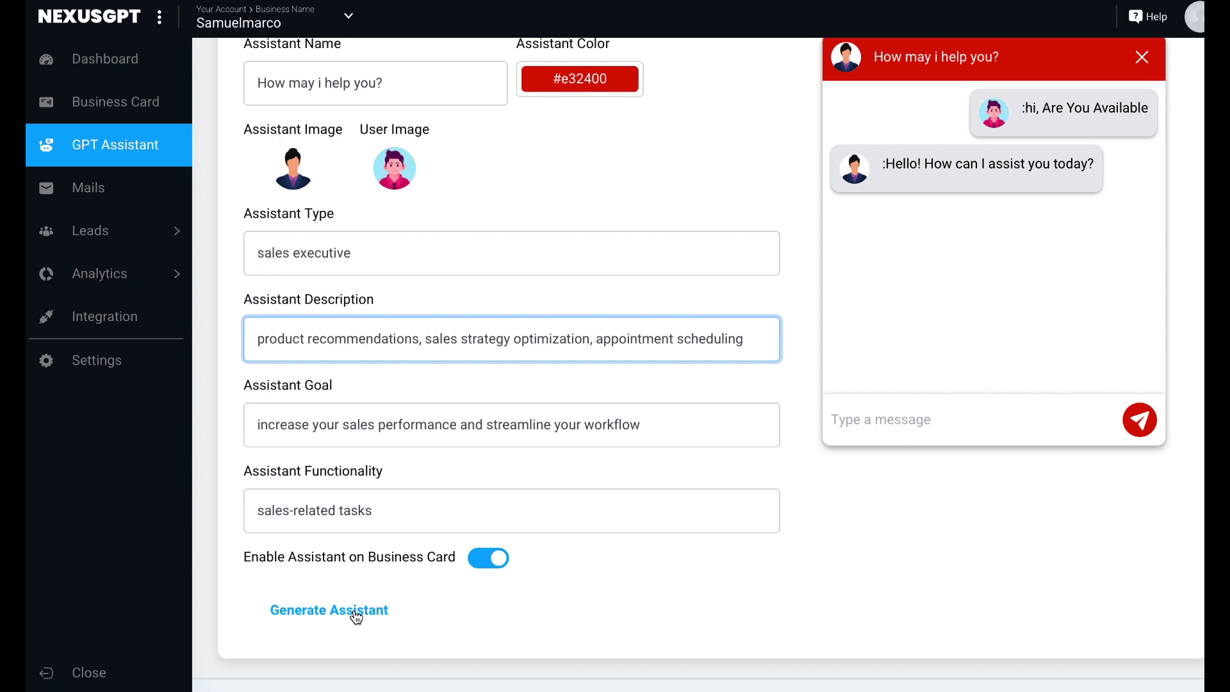
pyautogui.click(489, 559)
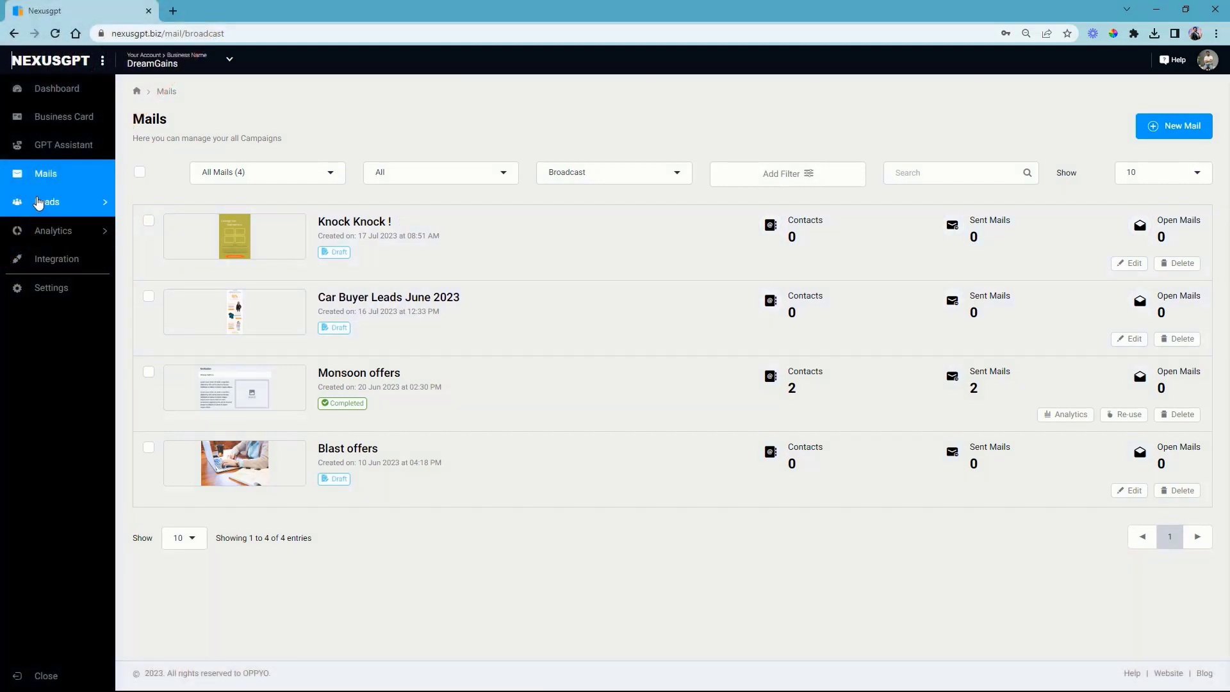
# - View the contacts list, then the Autoresponder integration cards
pyautogui.click(46, 232)
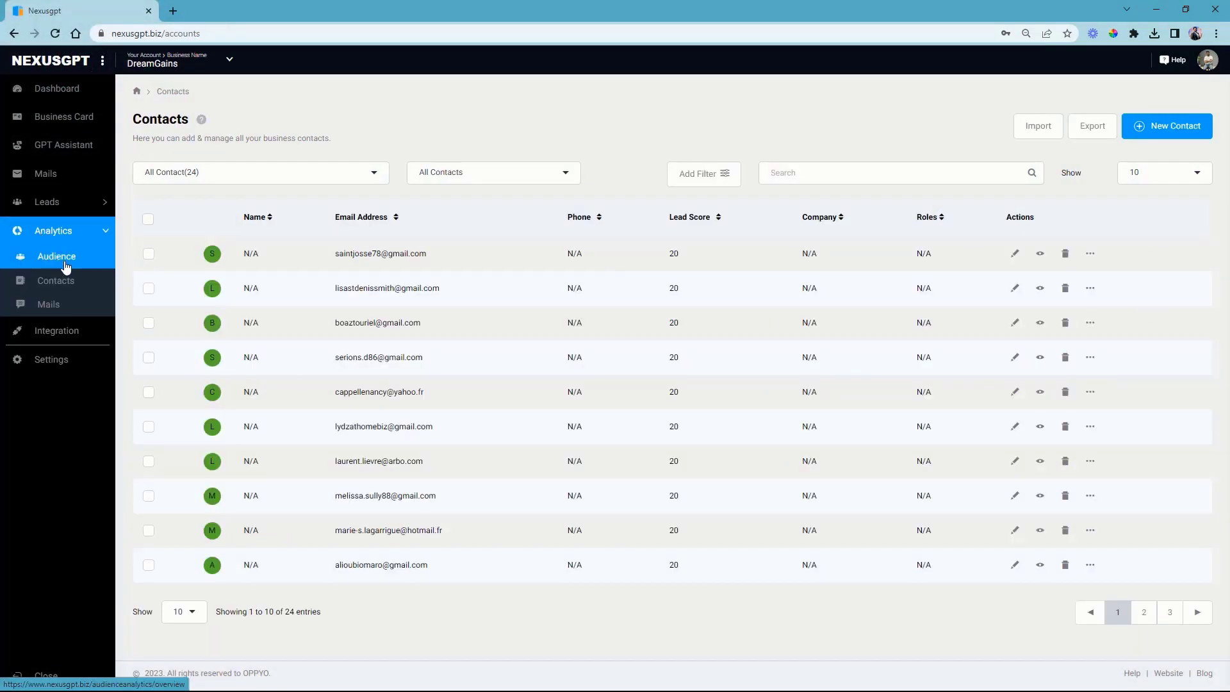
pyautogui.click(57, 330)
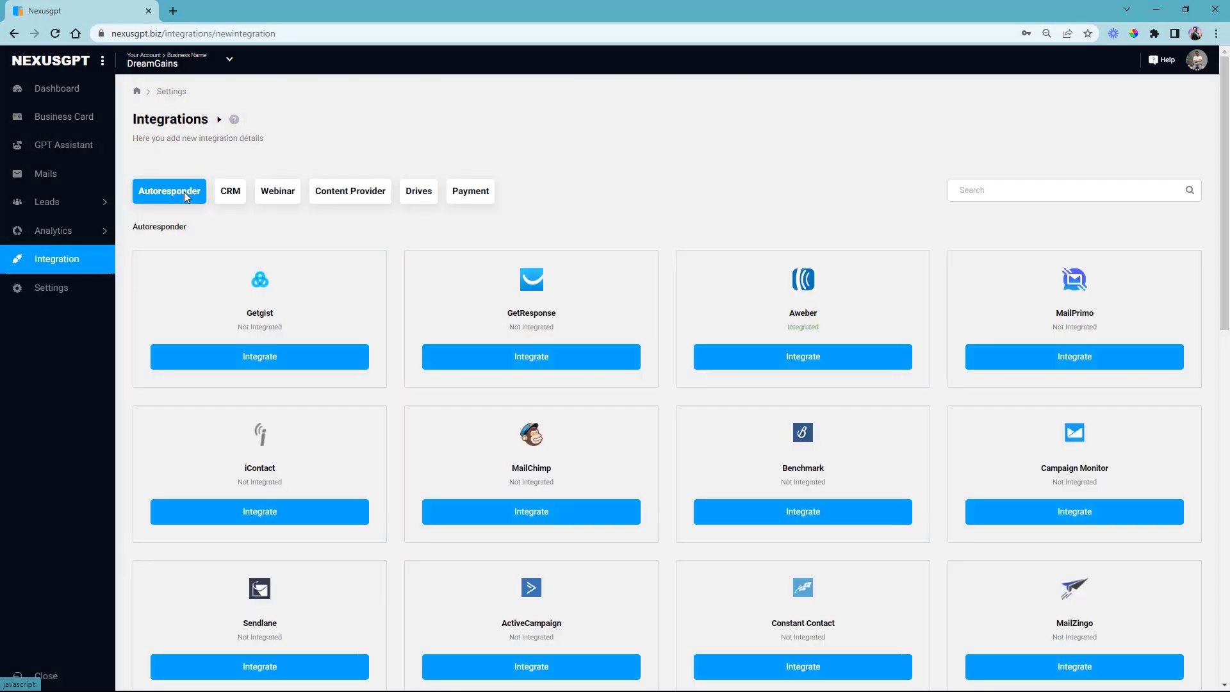
pyautogui.scroll(-3, 1023, 316)
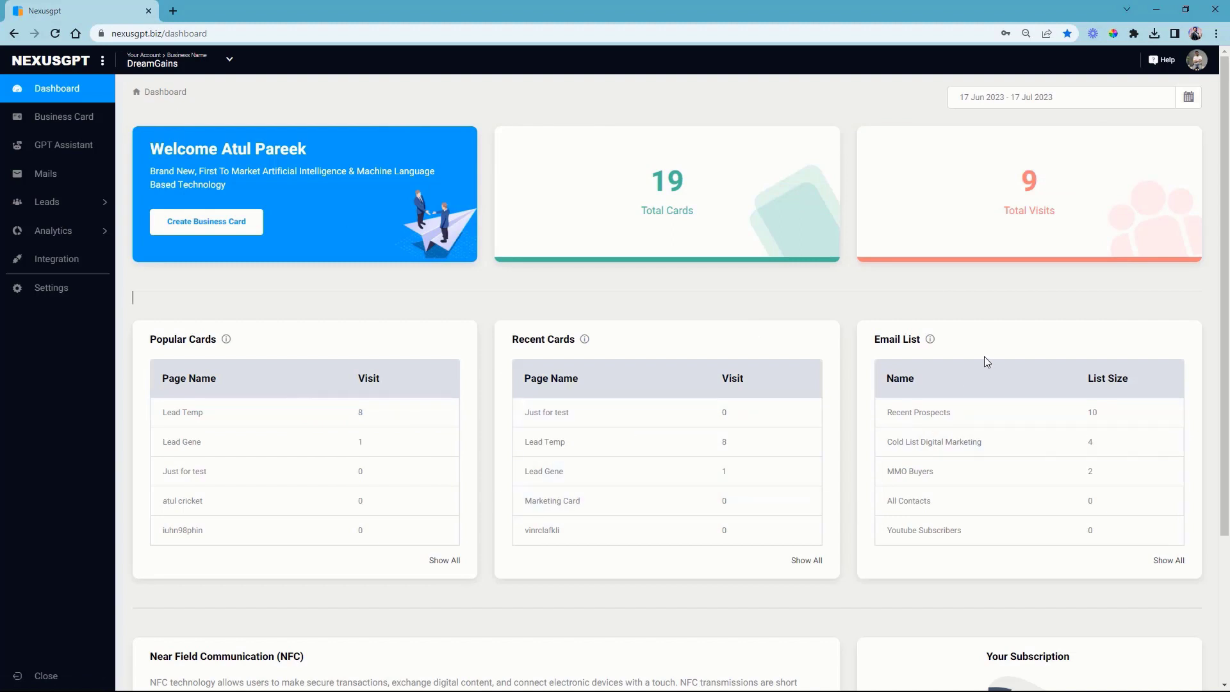
pyautogui.scroll(-3, 975, 367)
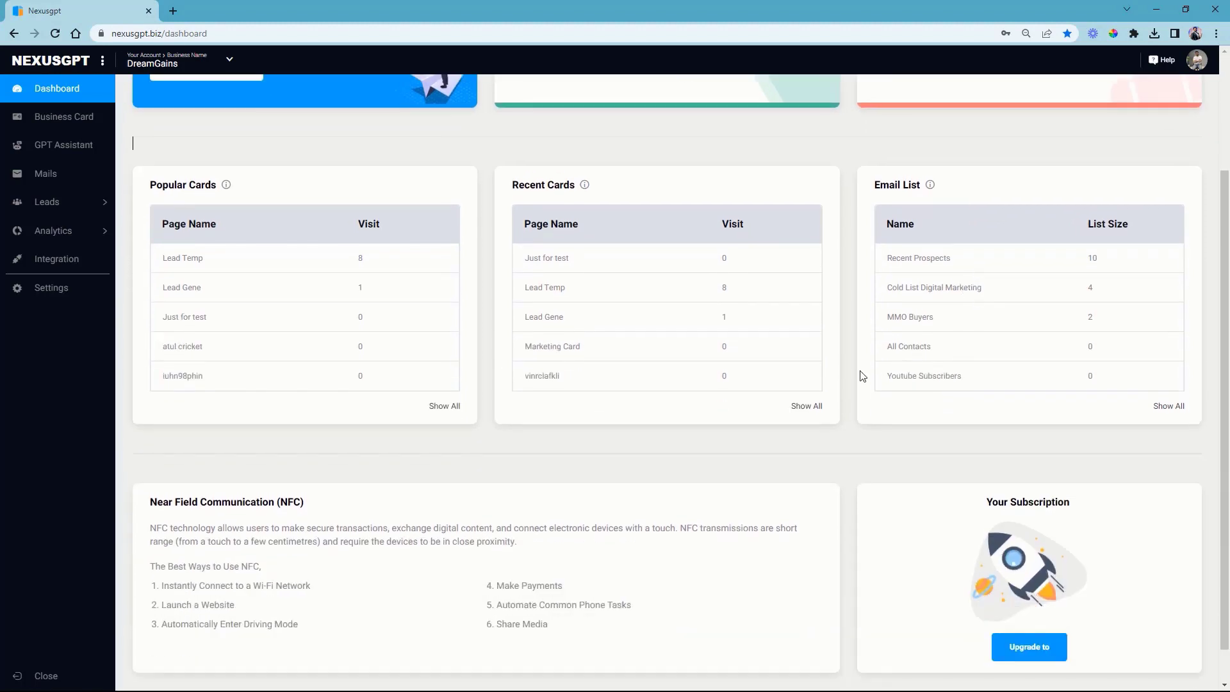
pyautogui.scroll(3, 737, 480)
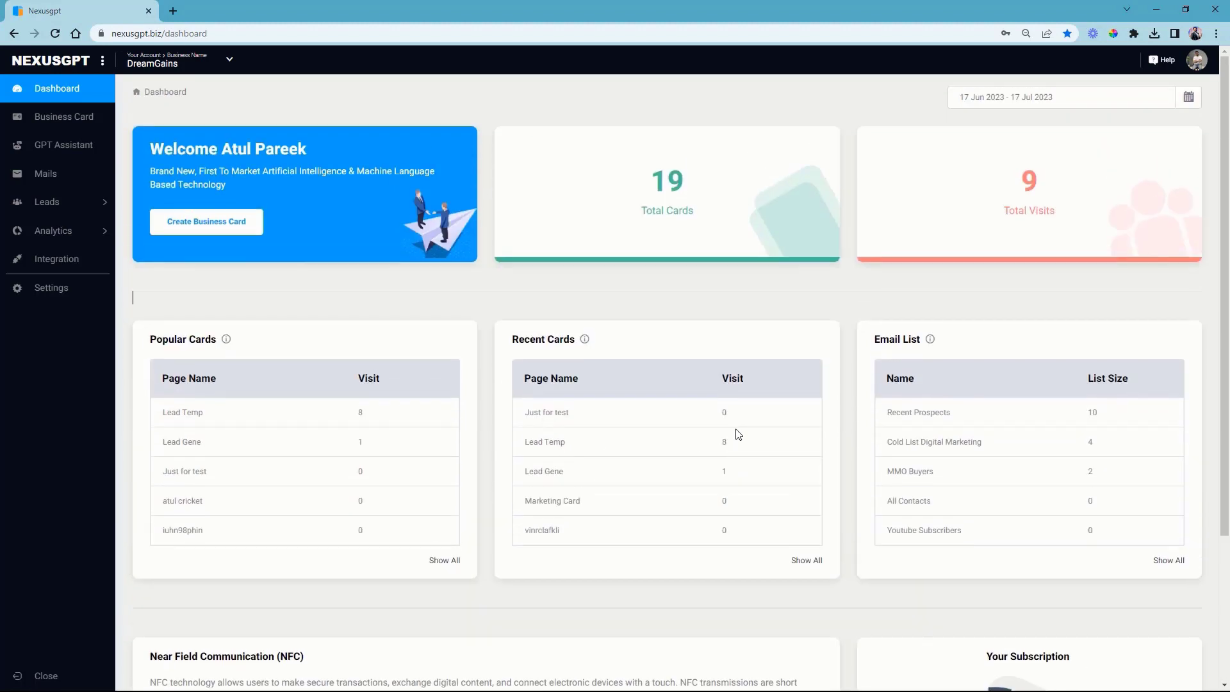
# - Open the list of 19 business cards and choose to edit 'Just For Test'
pyautogui.click(215, 231)
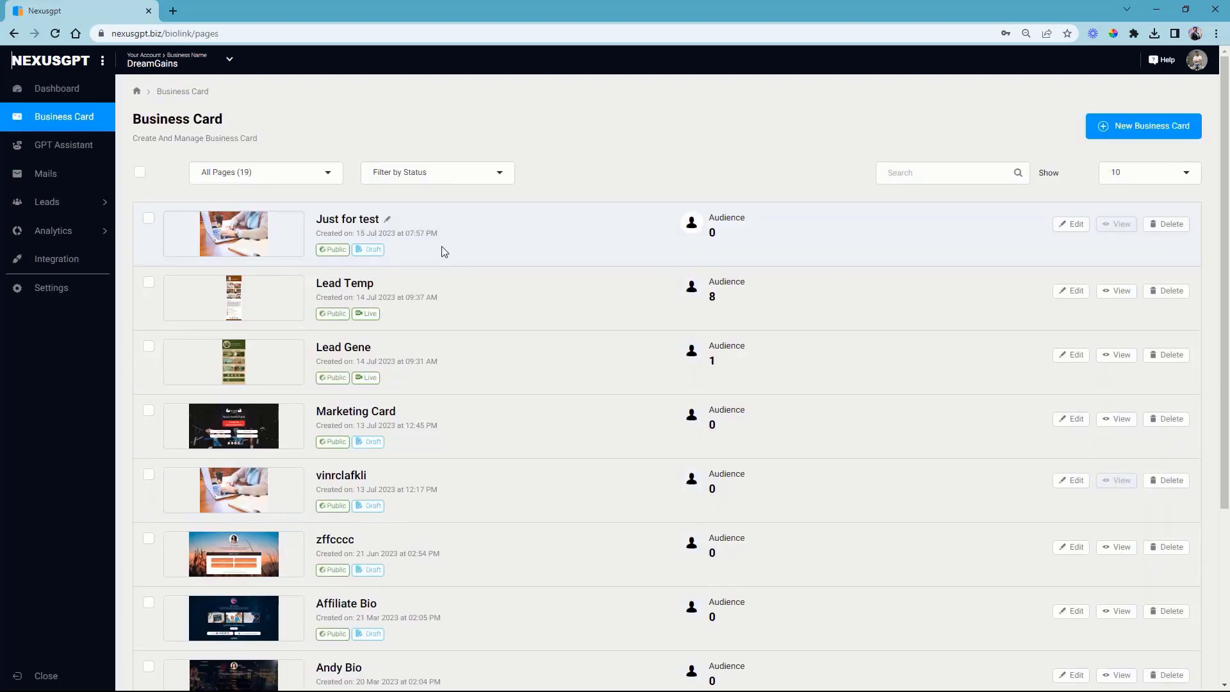
pyautogui.scroll(-1, 551, 263)
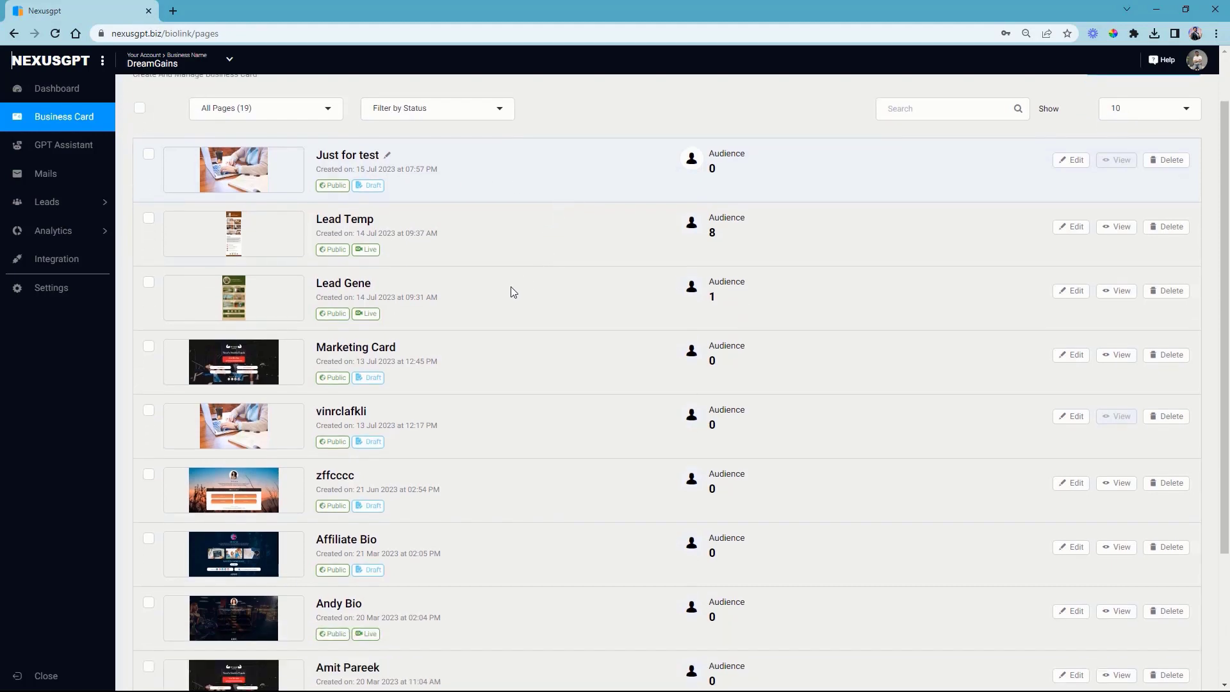
pyautogui.scroll(1, 506, 290)
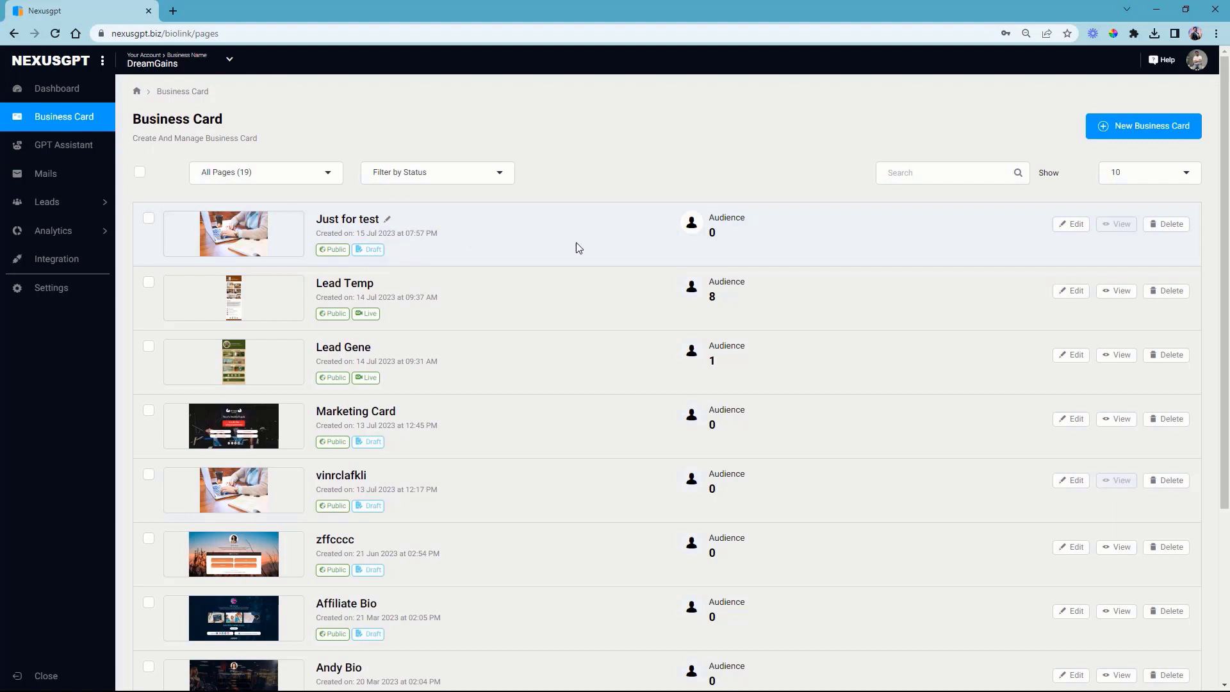
pyautogui.click(1080, 227)
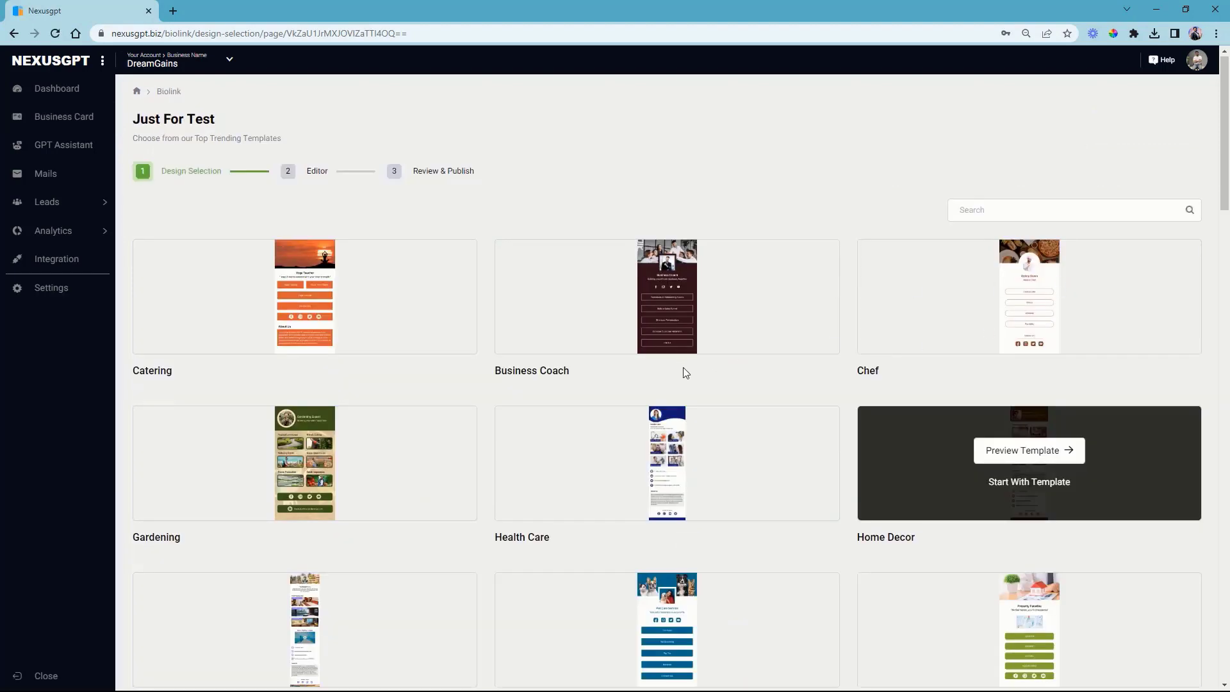
pyautogui.scroll(-8, 648, 381)
pyautogui.scroll(-8, 647, 388)
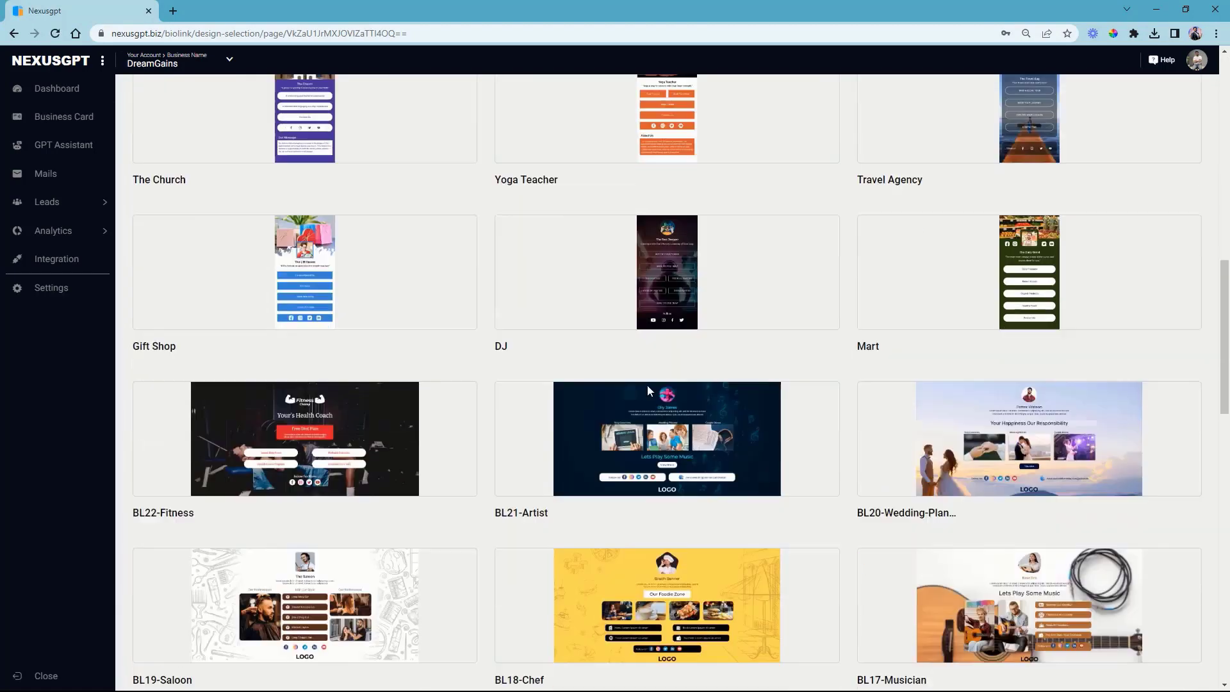
pyautogui.scroll(-10, 588, 409)
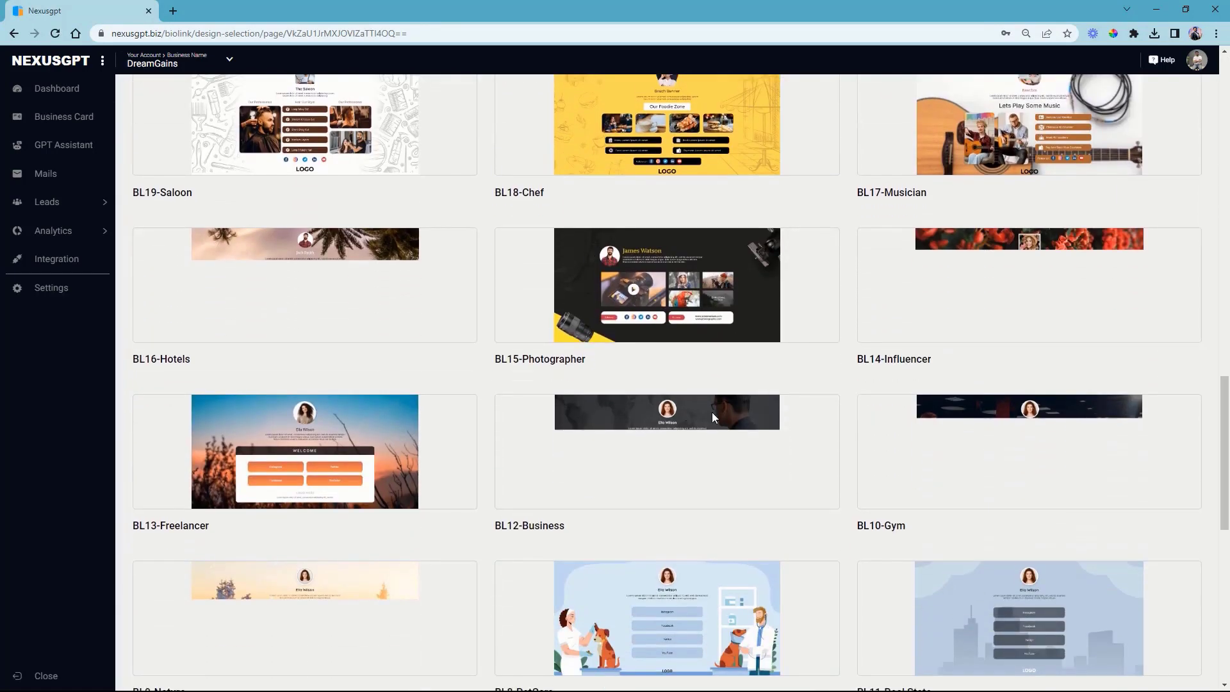
pyautogui.scroll(-2, 455, 432)
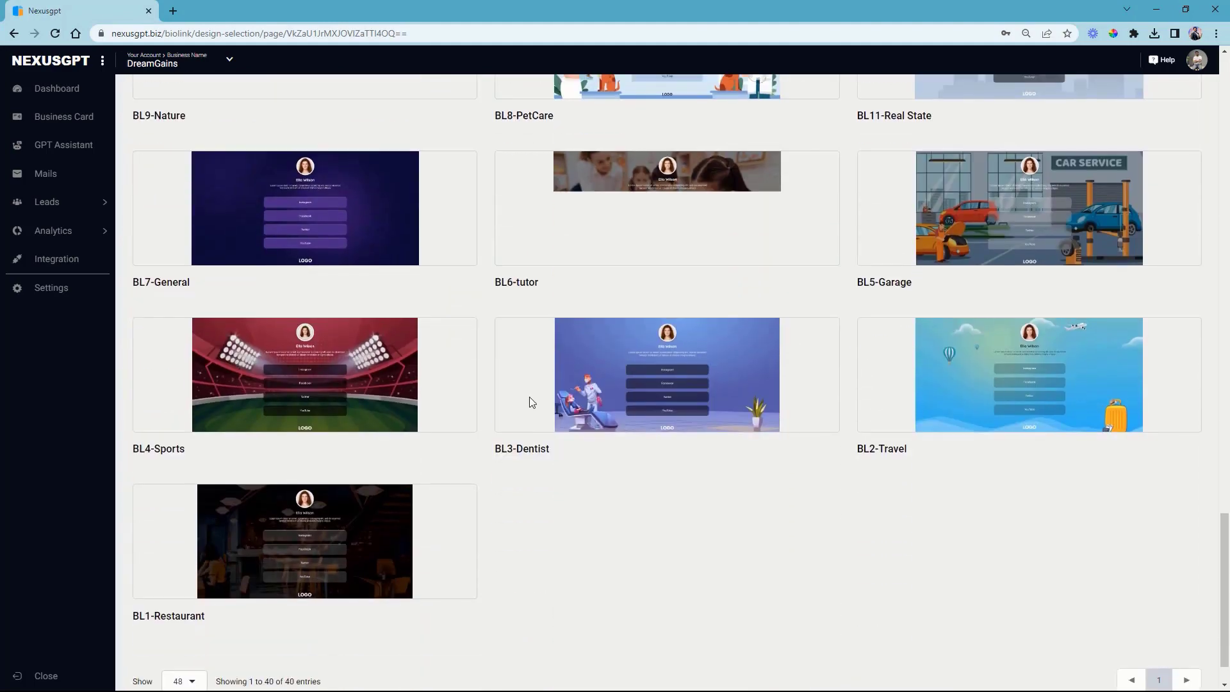
pyautogui.scroll(20, 952, 348)
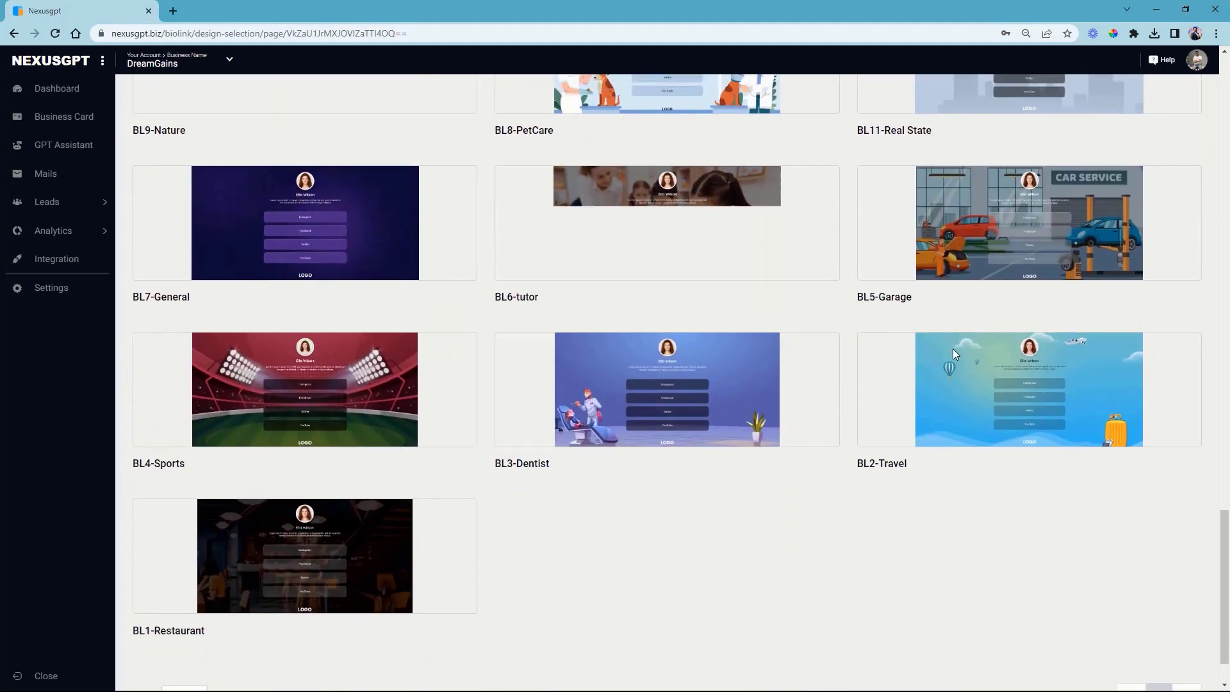
pyautogui.scroll(5, 882, 435)
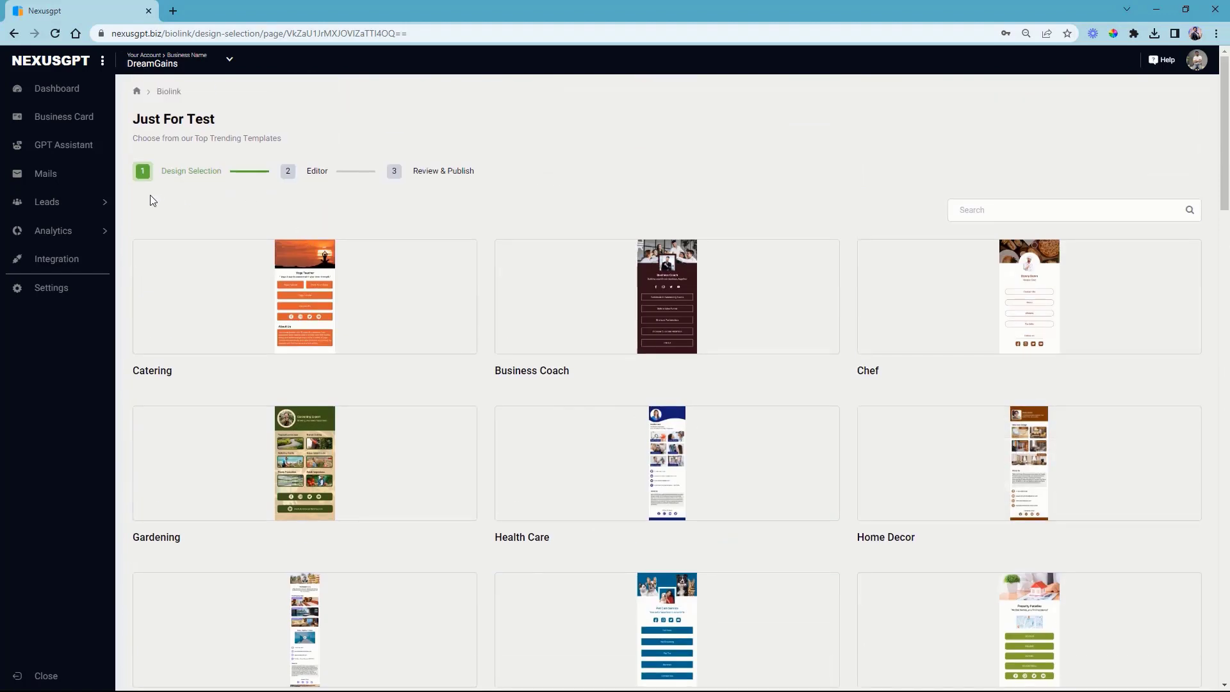
# - Rename the GPT Assistant to 'How May I Help You?', correcting the typos
pyautogui.click(55, 147)
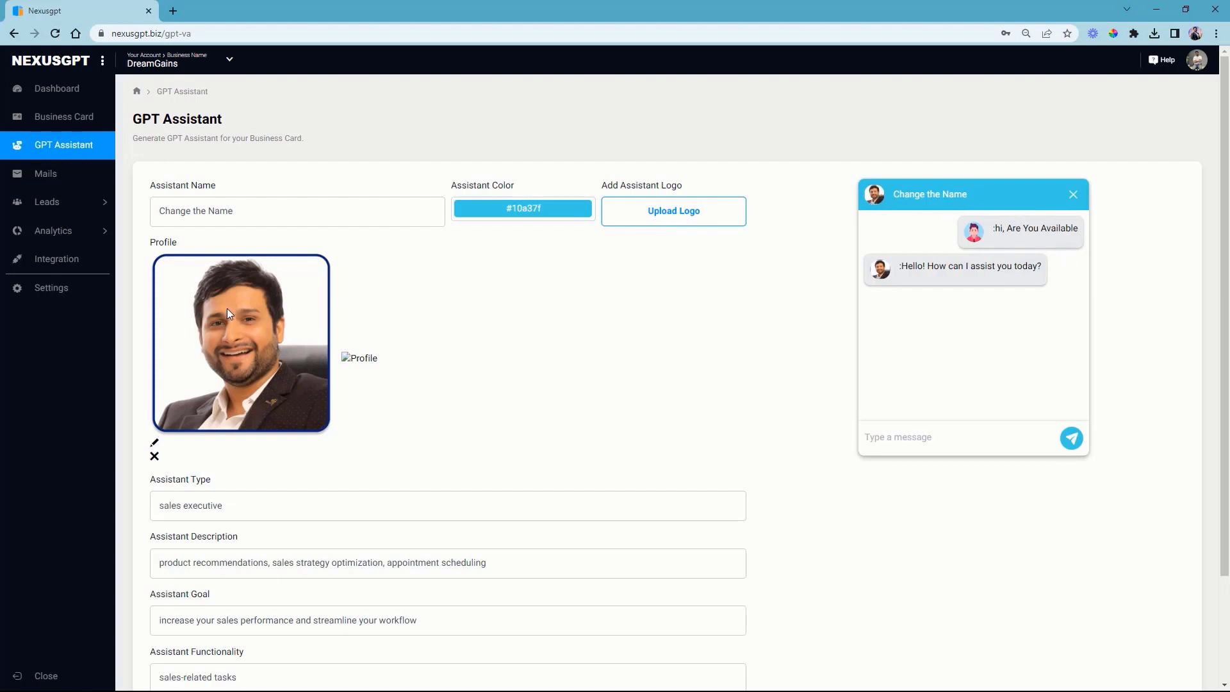
pyautogui.tripleClick(269, 212)
pyautogui.press('BackSpace')
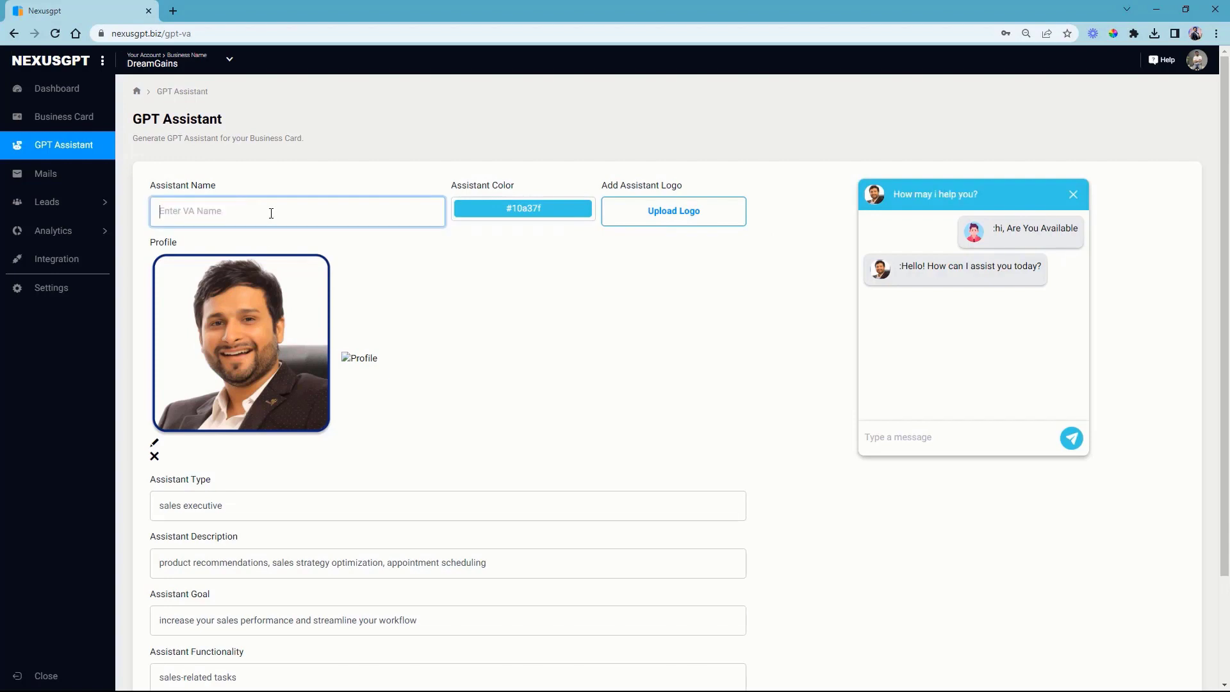
pyautogui.write('how May I Help Yo0u?')
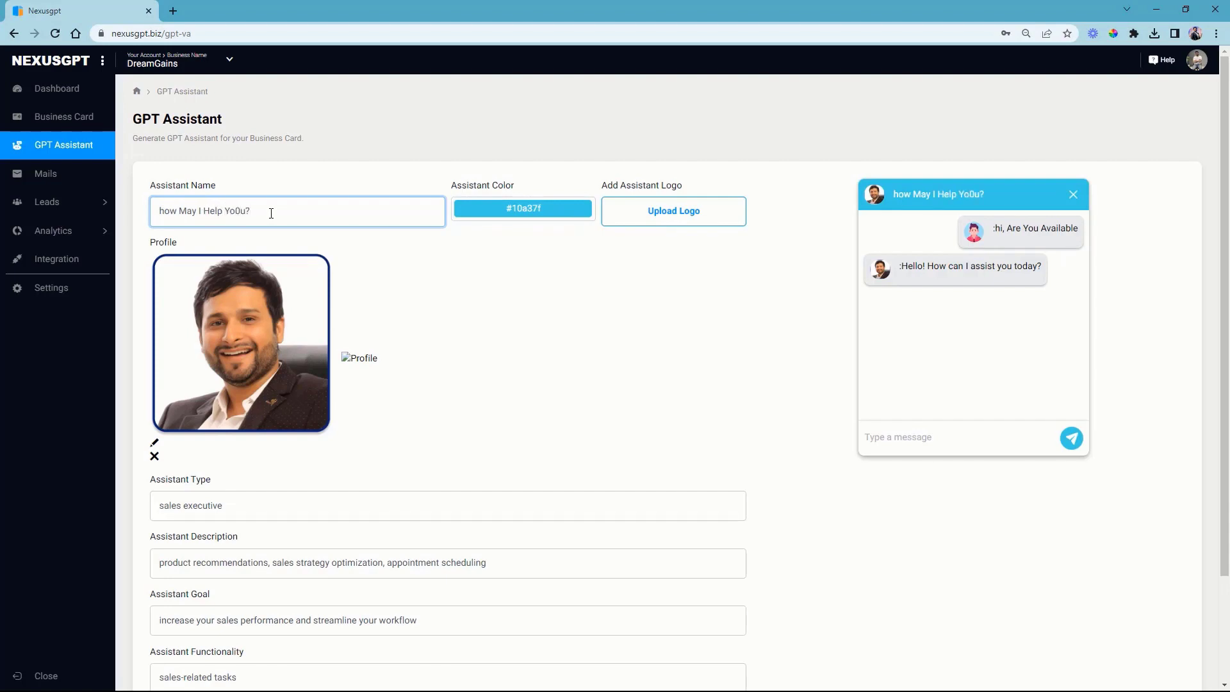
pyautogui.press('BackSpace')
pyautogui.press('BackSpace')
pyautogui.write('H')
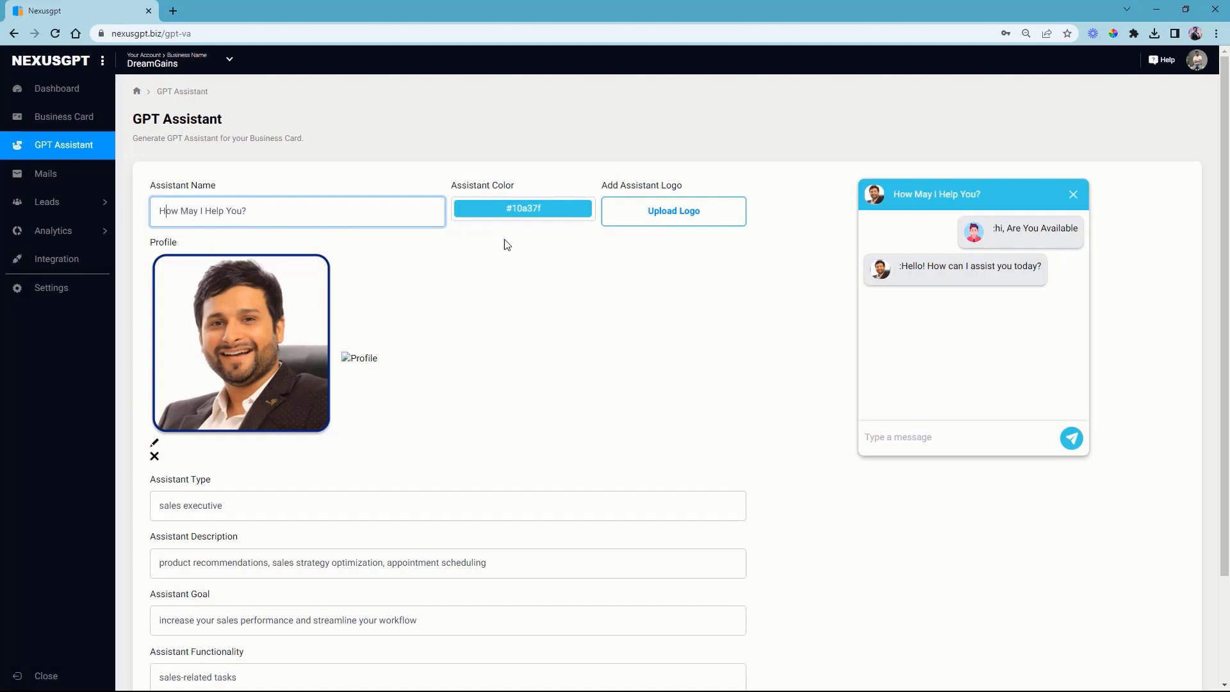
# - Shift the assistant colour from cyan to blue on the hue slider
pyautogui.click(526, 208)
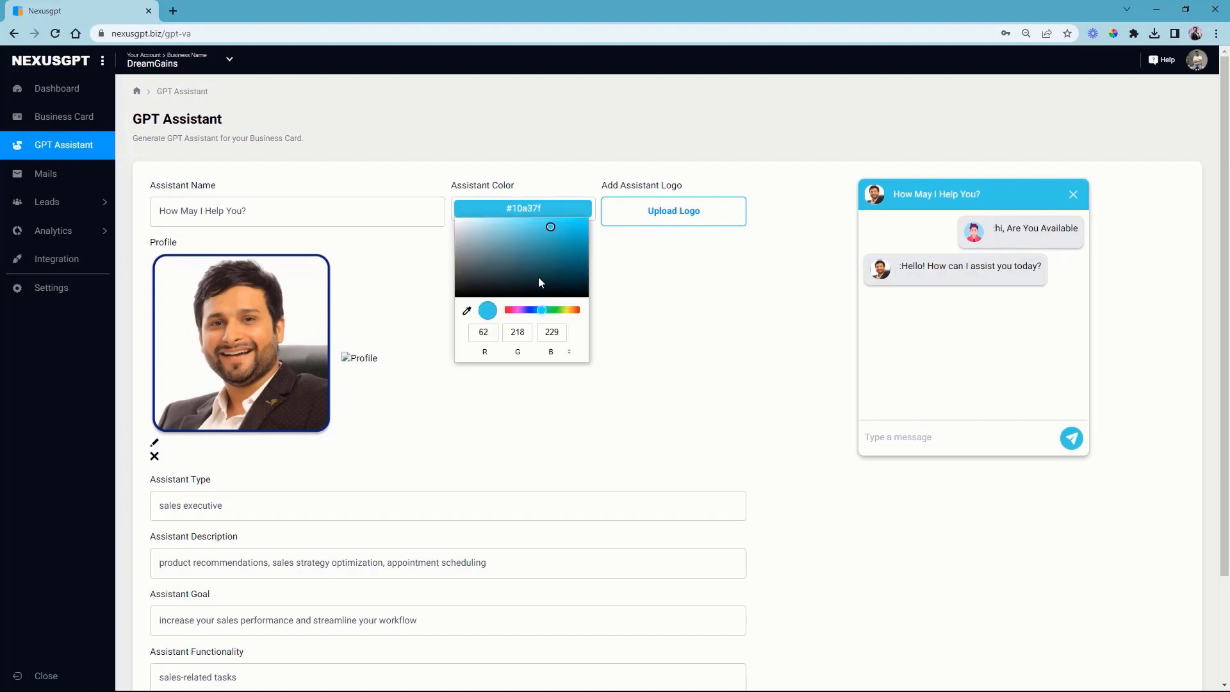
pyautogui.moveTo(539, 310); pyautogui.dragTo(531, 310)
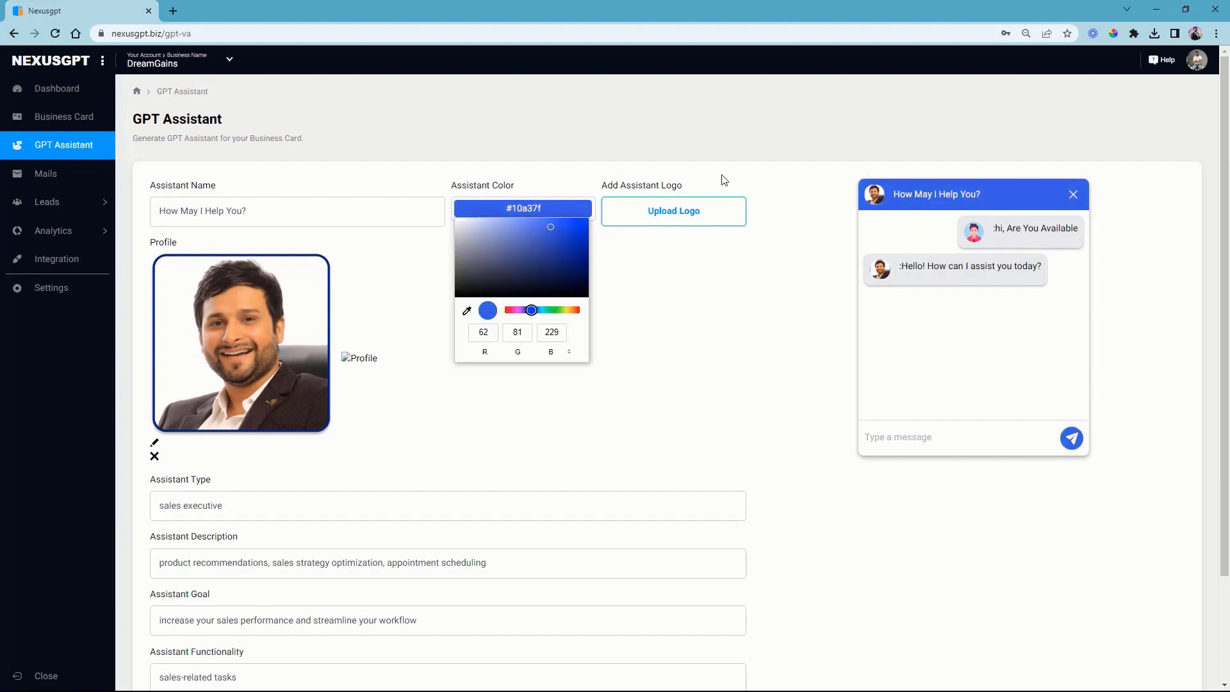
pyautogui.click(644, 227)
# - Open the logo image library for a profile image, then move to the Assistant Type field
pyautogui.click(656, 211)
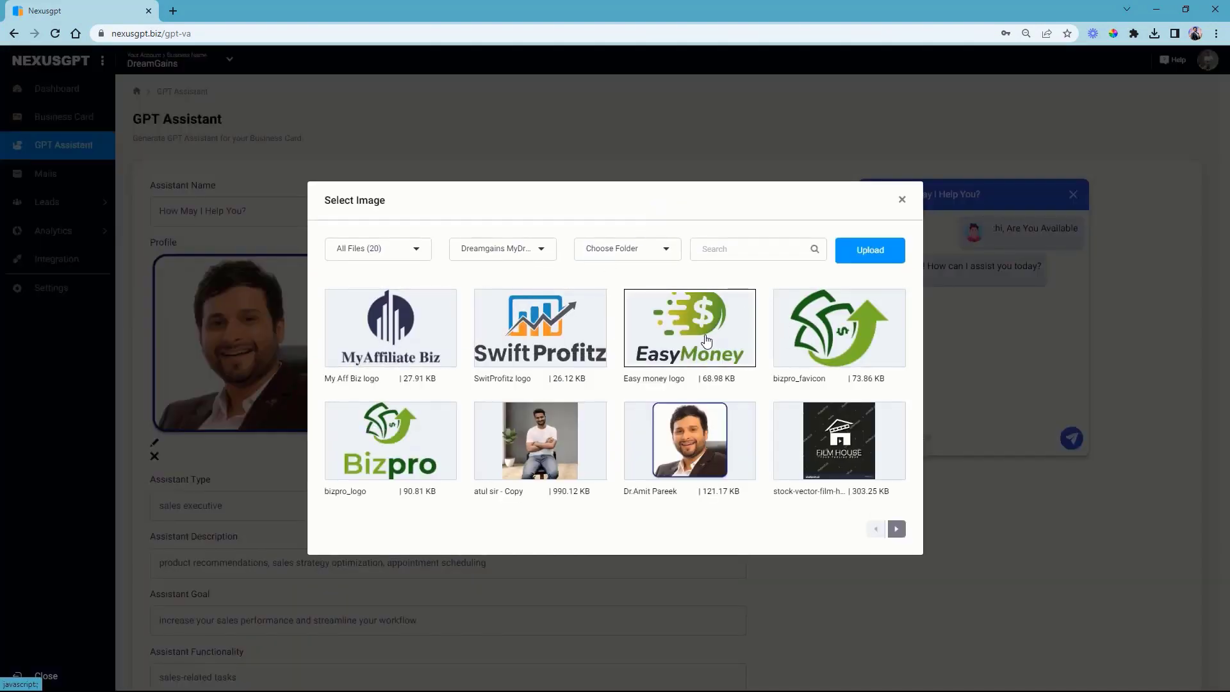
pyautogui.press('Escape')
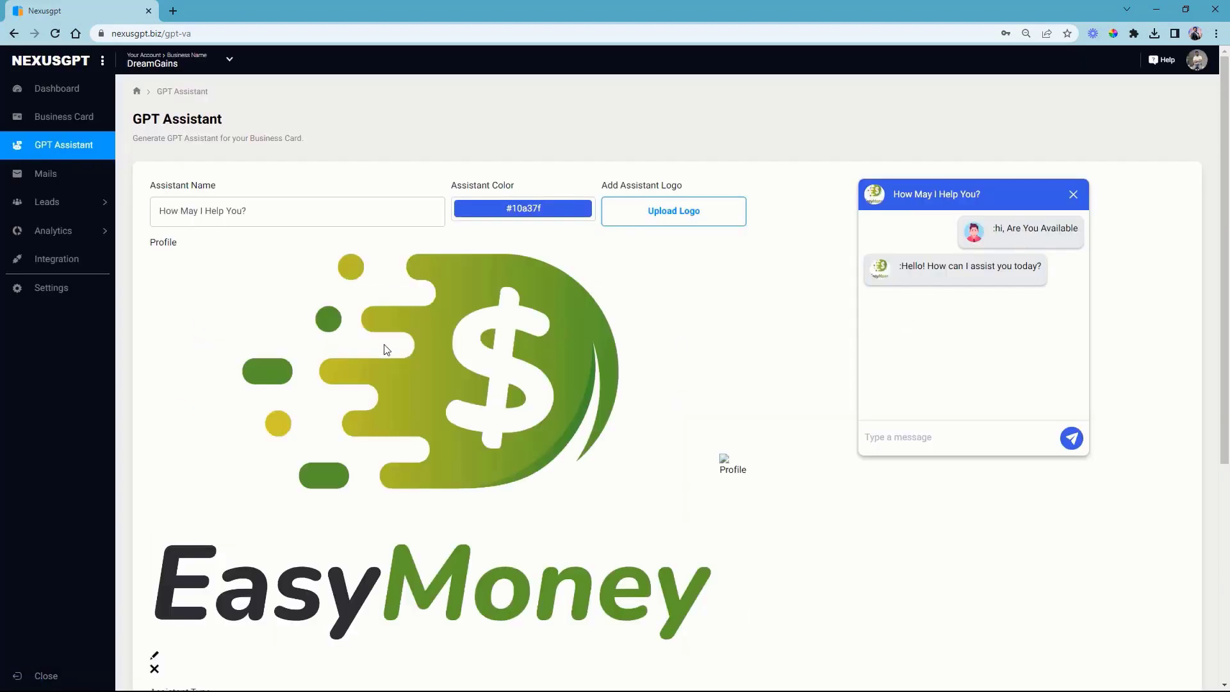
pyautogui.scroll(-2, 397, 347)
pyautogui.scroll(-3, 358, 436)
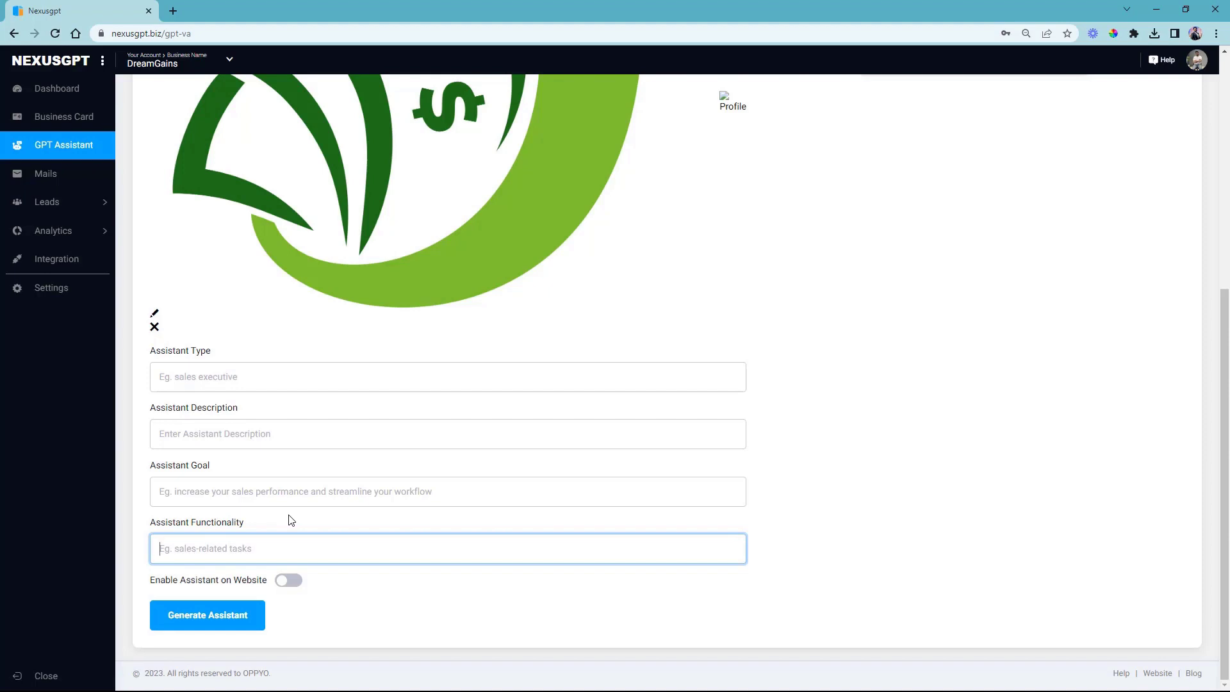
pyautogui.click(290, 371)
pyautogui.scroll(6, 336, 381)
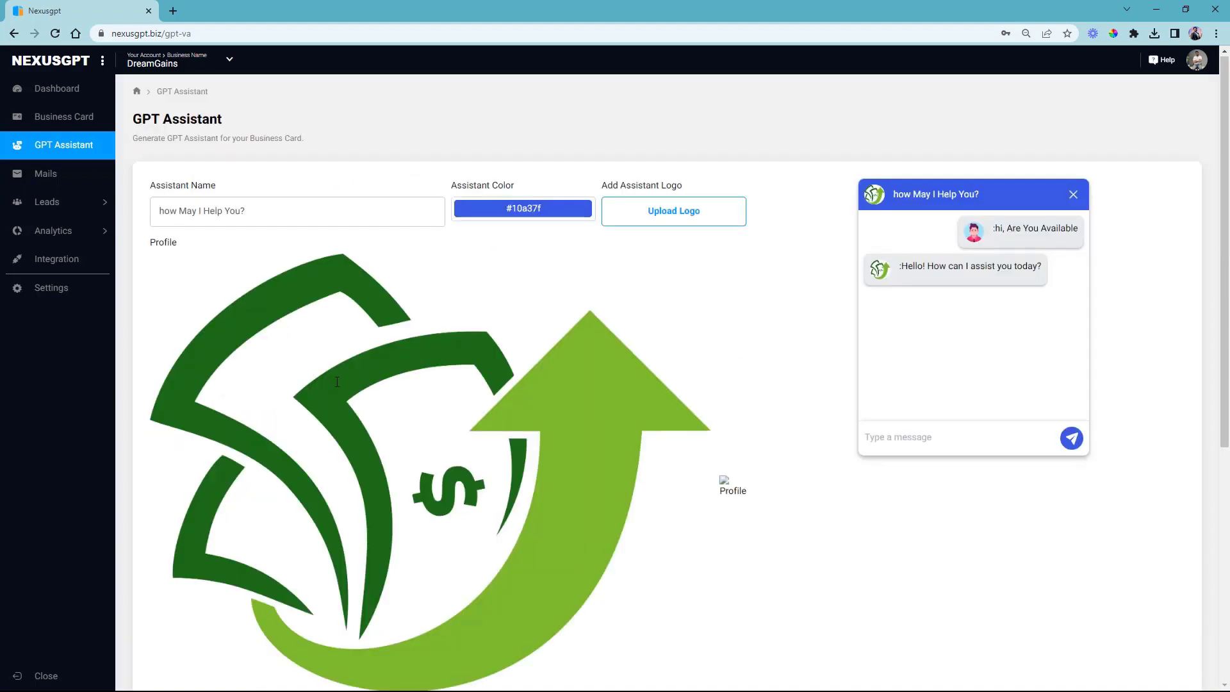
# - Paste 'Sales executive' from the notes into the Assistant Type field
pyautogui.scroll(-5, 423, 333)
pyautogui.scroll(2, 432, 359)
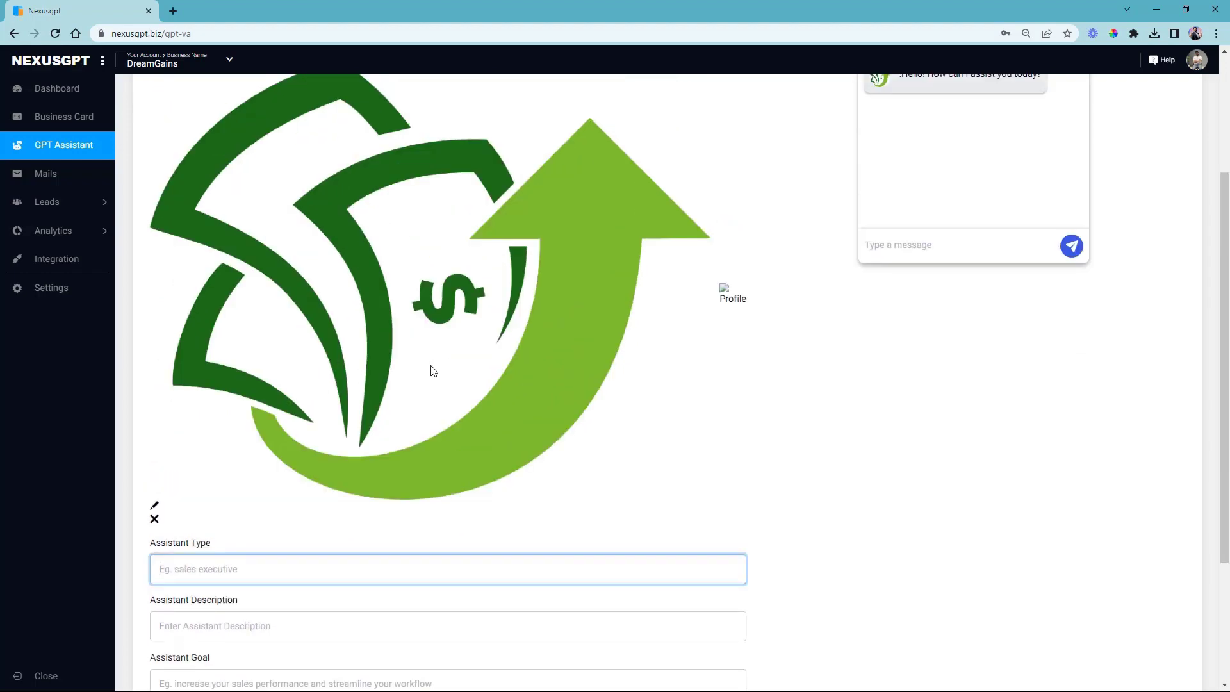
pyautogui.scroll(-3, 429, 416)
pyautogui.scroll(6, 422, 481)
pyautogui.scroll(-4, 425, 485)
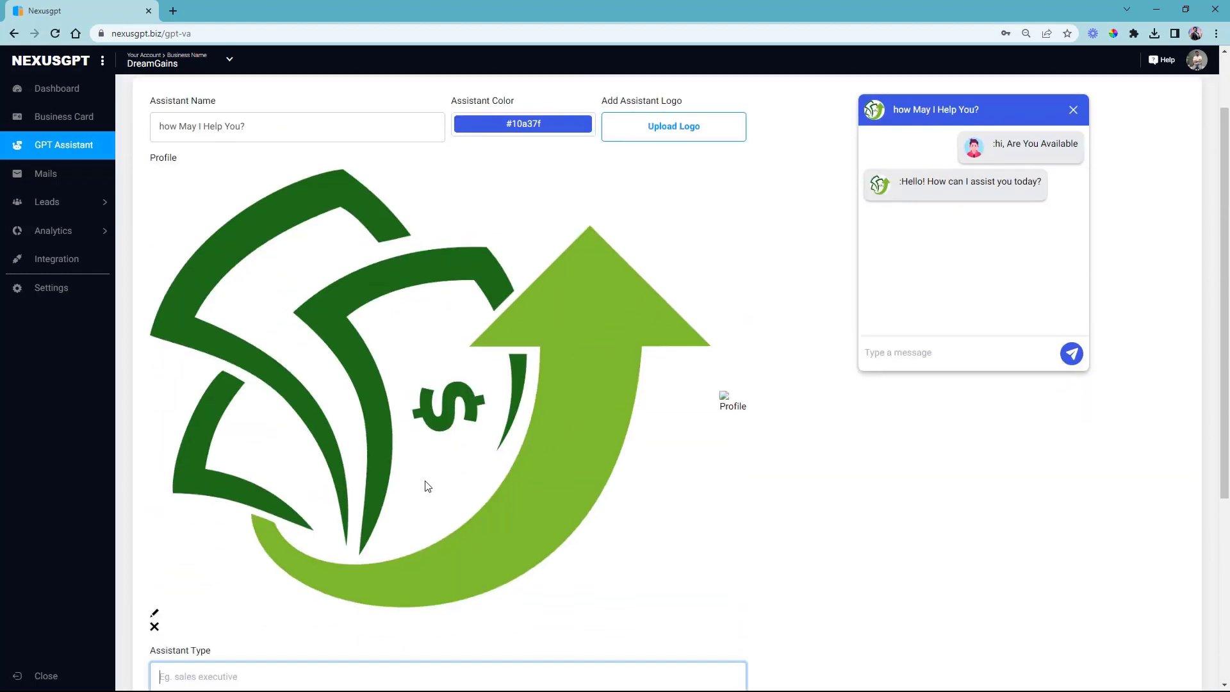
pyautogui.scroll(-2, 427, 486)
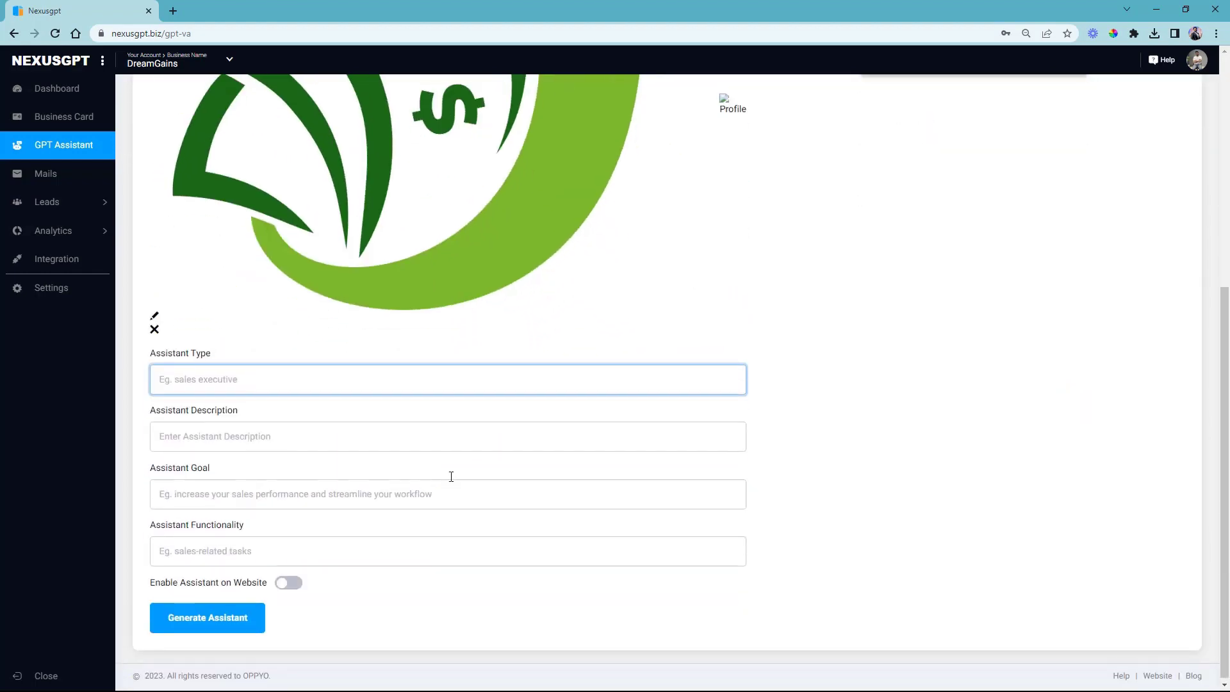
pyautogui.scroll(6, 450, 474)
pyautogui.scroll(-7, 628, 345)
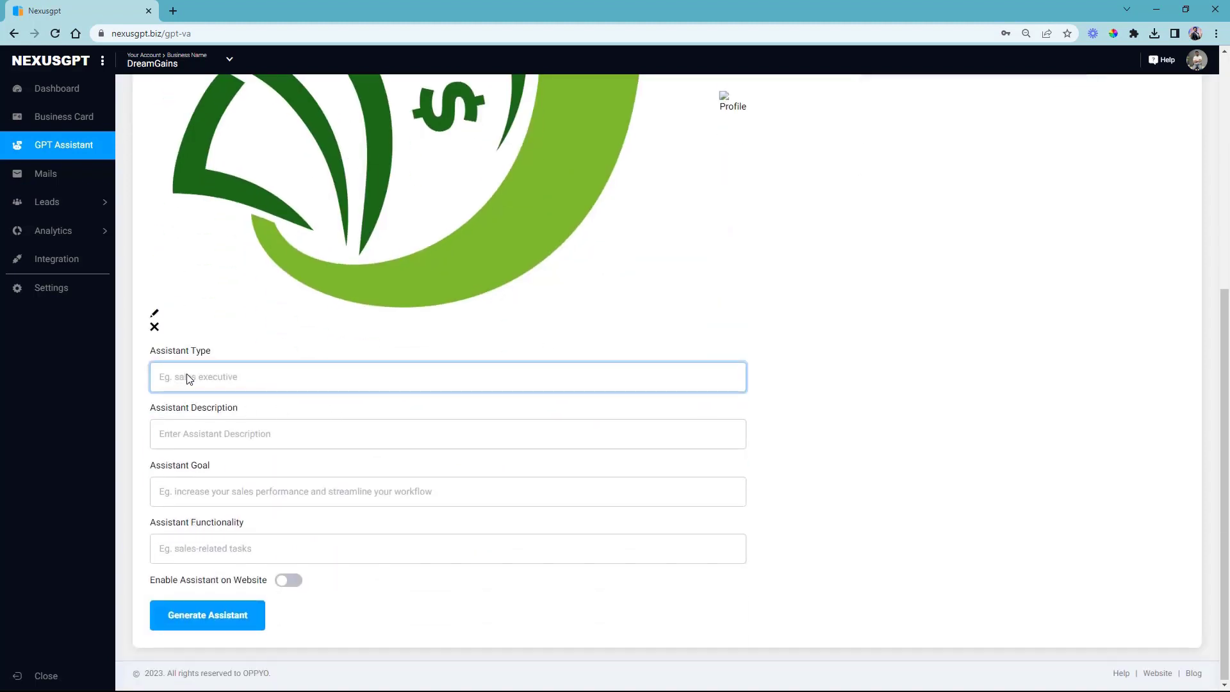
pyautogui.hotkey('alt', 'Tab')
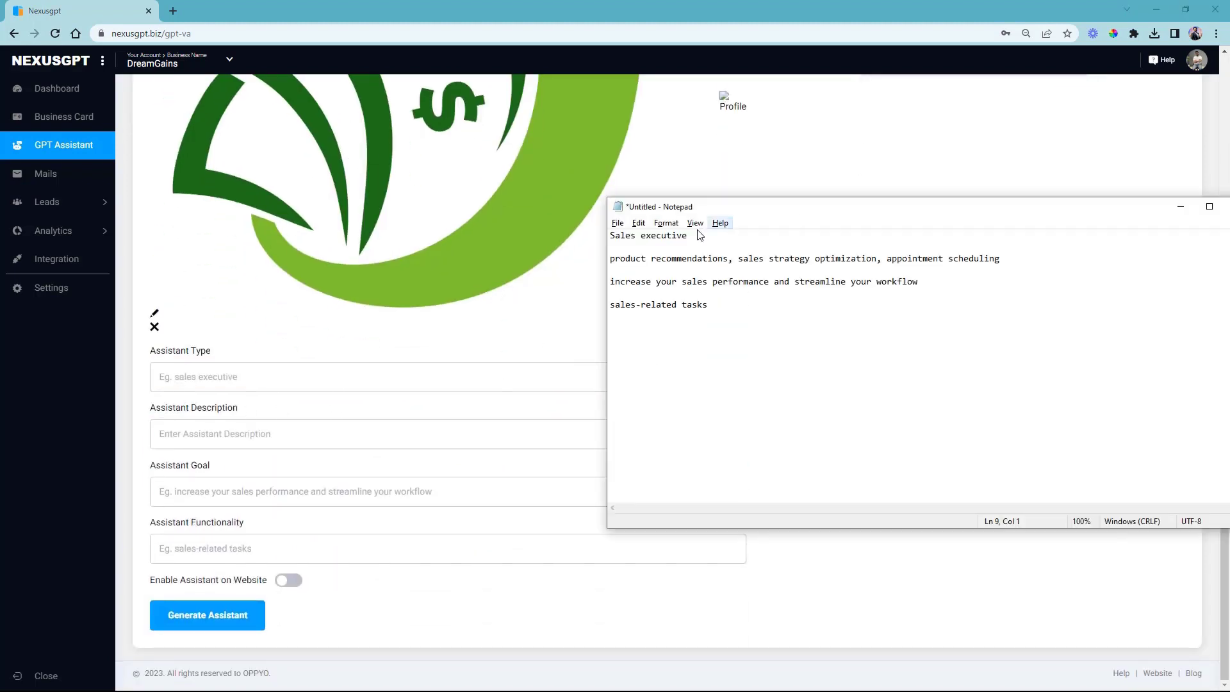
pyautogui.moveTo(698, 237); pyautogui.dragTo(602, 239)
pyautogui.hotkey('ctrl', 'c')
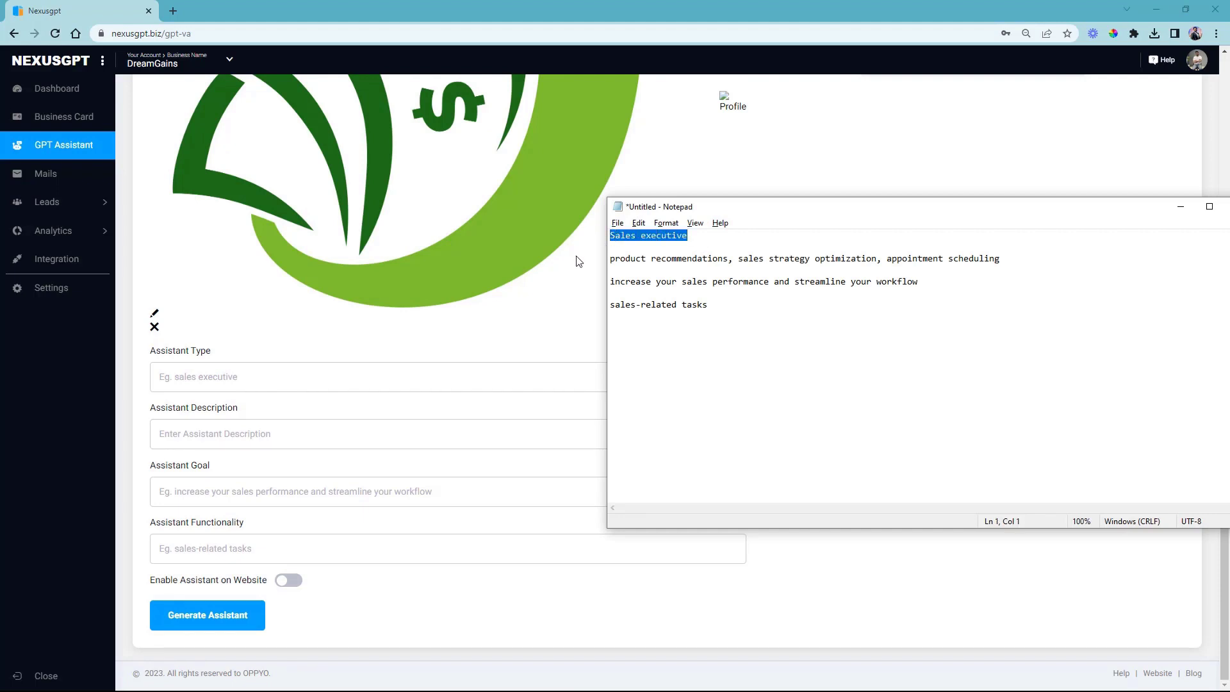
pyautogui.hotkey('alt', 'Tab')
pyautogui.click(320, 378)
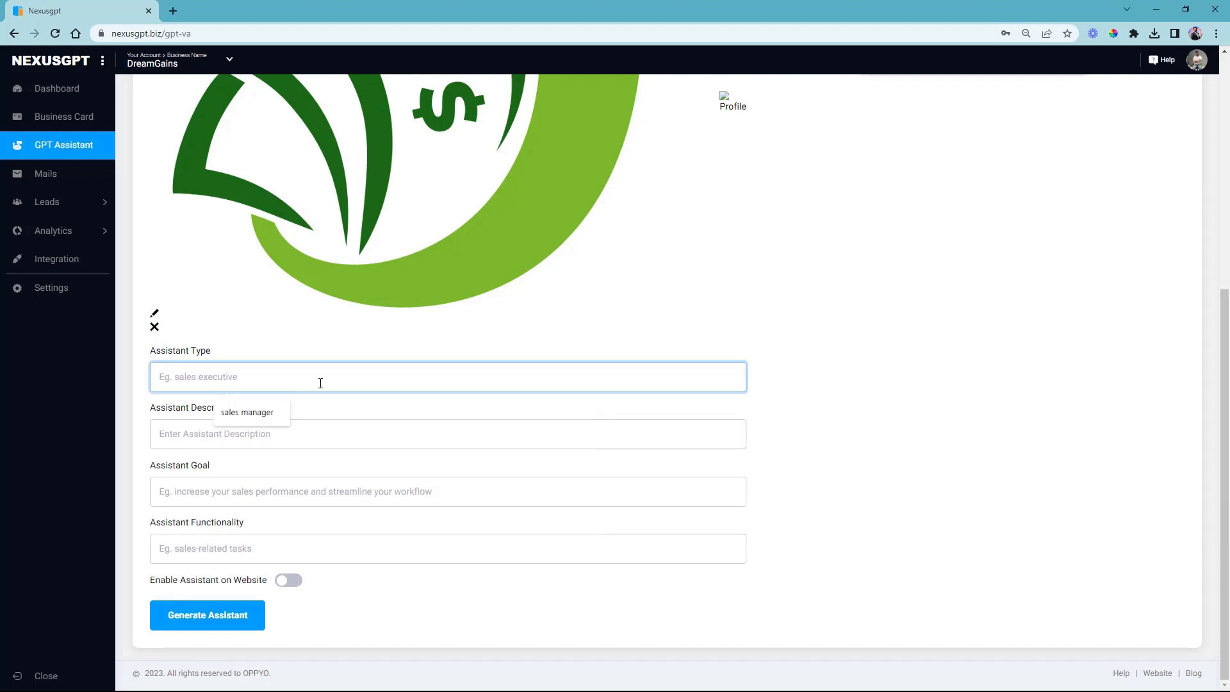
pyautogui.hotkey('ctrl', 'v')
# - Paste 'product recommendations, sales strategy optimization, appointment scheduling' as the assistant description
pyautogui.click(332, 429)
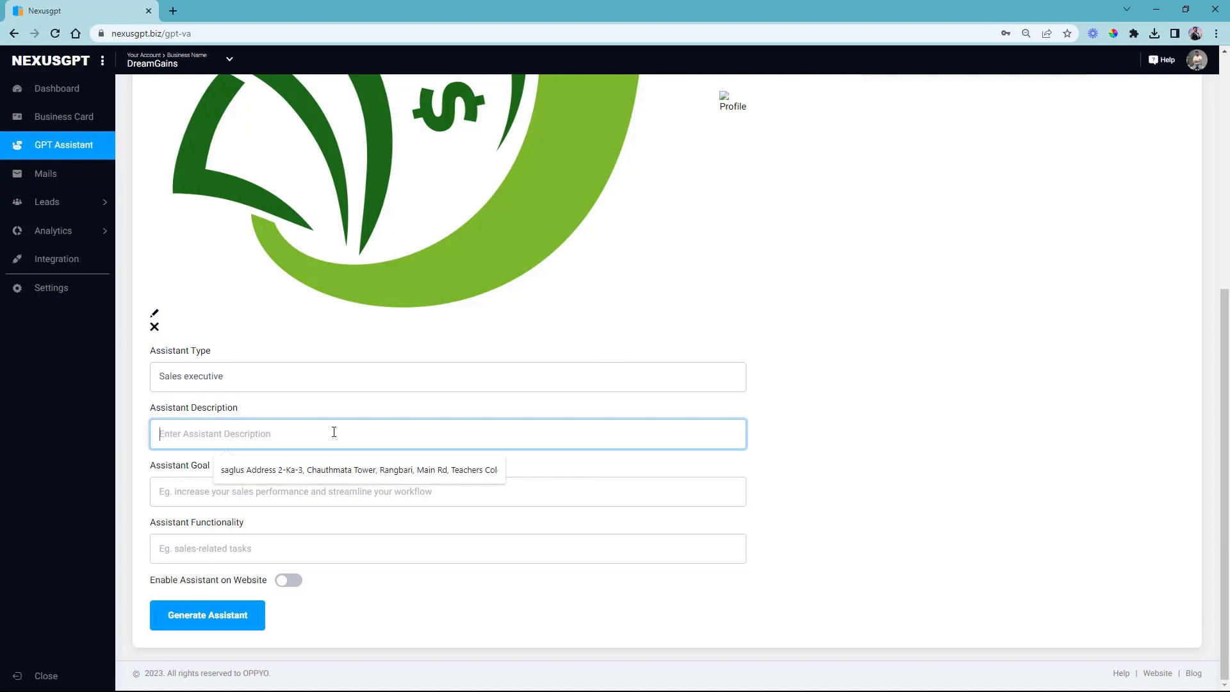
pyautogui.hotkey('alt', 'Tab')
pyautogui.moveTo(1040, 258); pyautogui.dragTo(620, 262)
pyautogui.hotkey('ctrl', 'c')
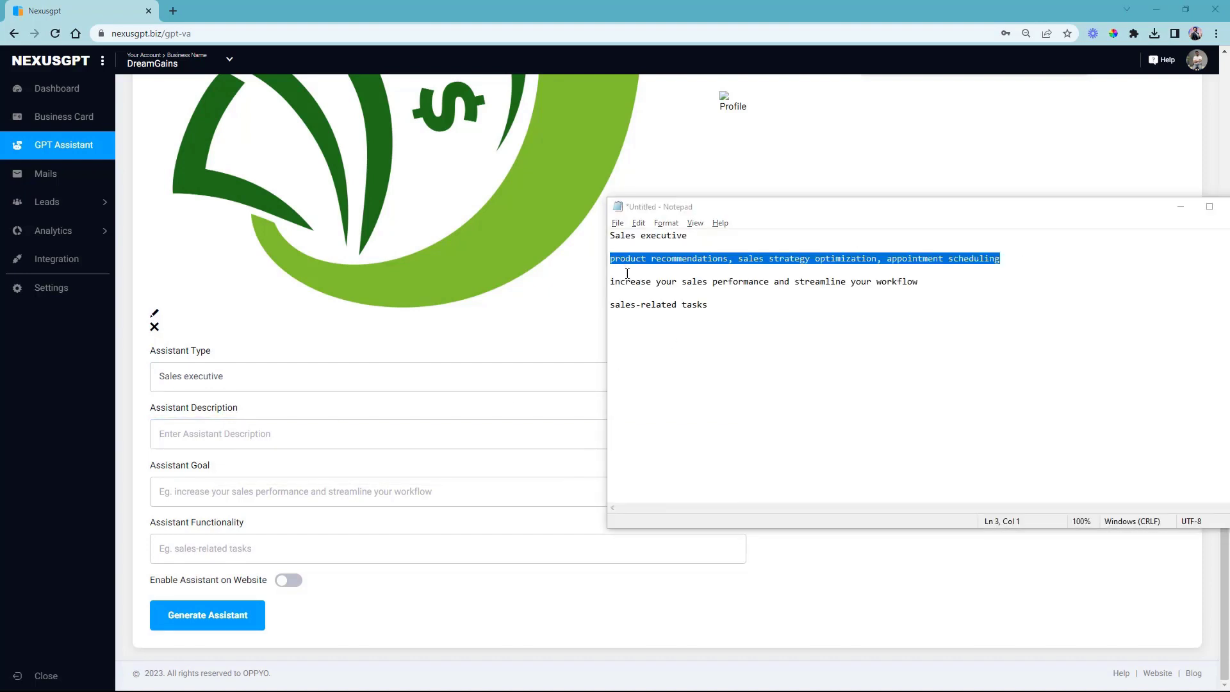
pyautogui.click(324, 434)
pyautogui.hotkey('ctrl', 'v')
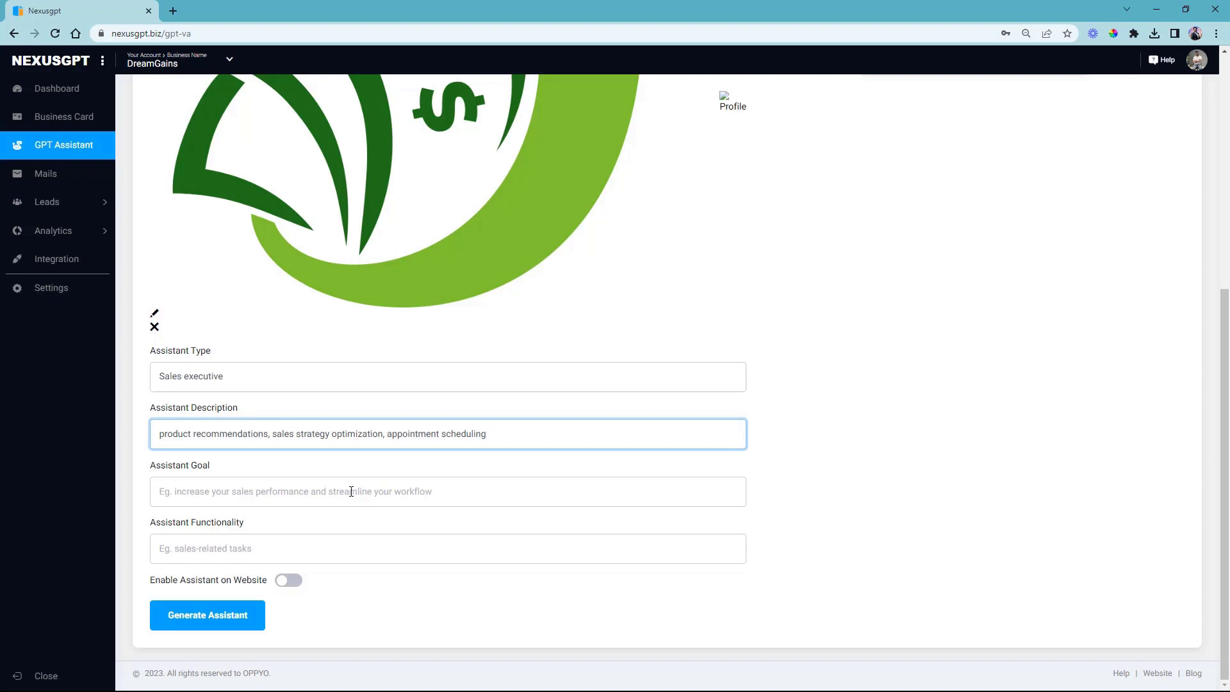
# - Copy the goal line from the notes
pyautogui.hotkey('alt', 'Tab')
pyautogui.moveTo(919, 282); pyautogui.dragTo(616, 280)
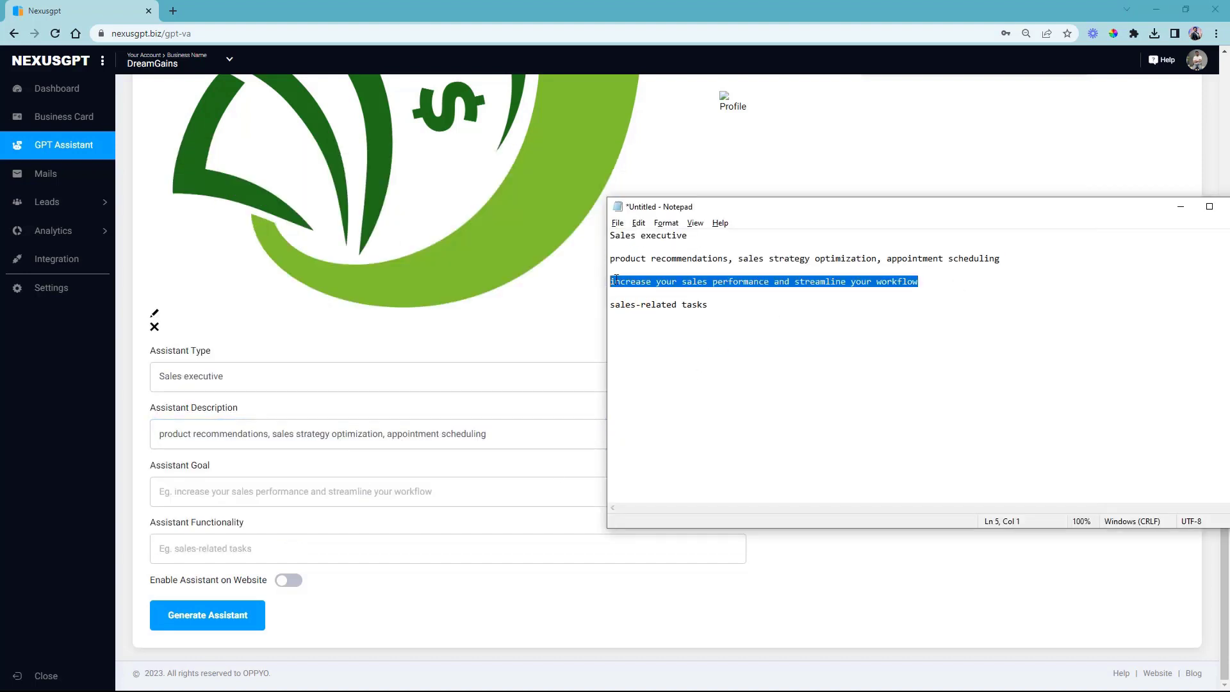
pyautogui.hotkey('alt', 'Tab')
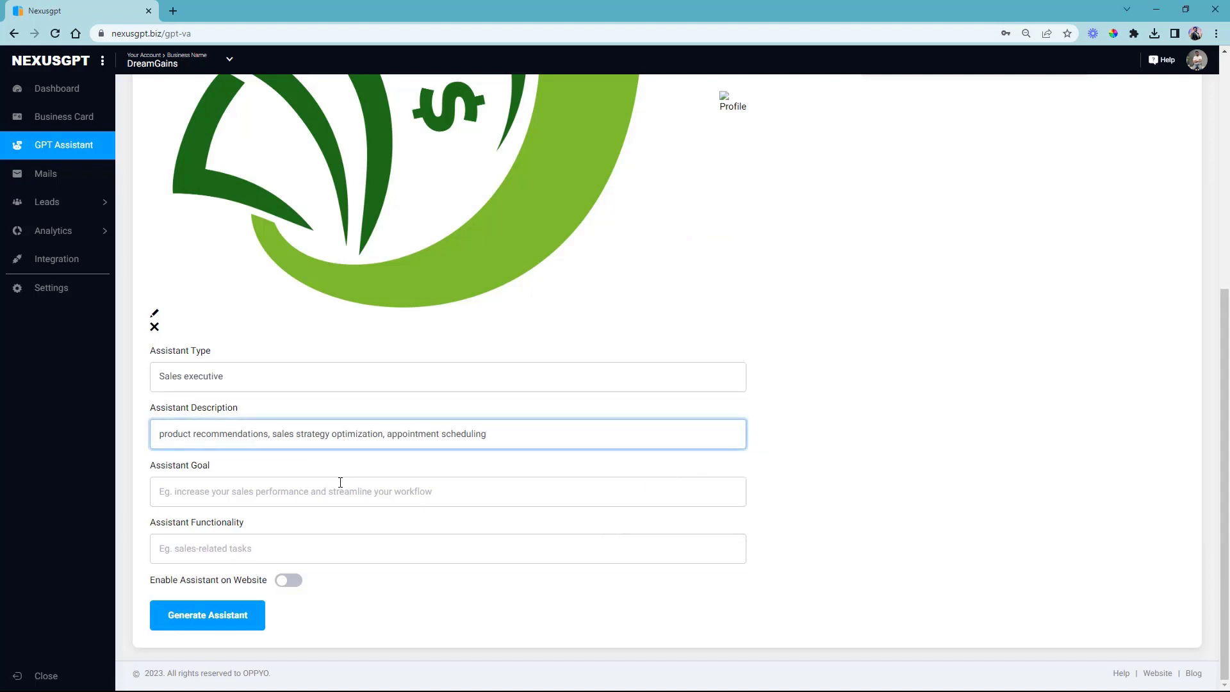
# - Paste the goal 'increase your sales performance and streamline your workflow' and functionality 'sales-related tasks'
pyautogui.click(342, 490)
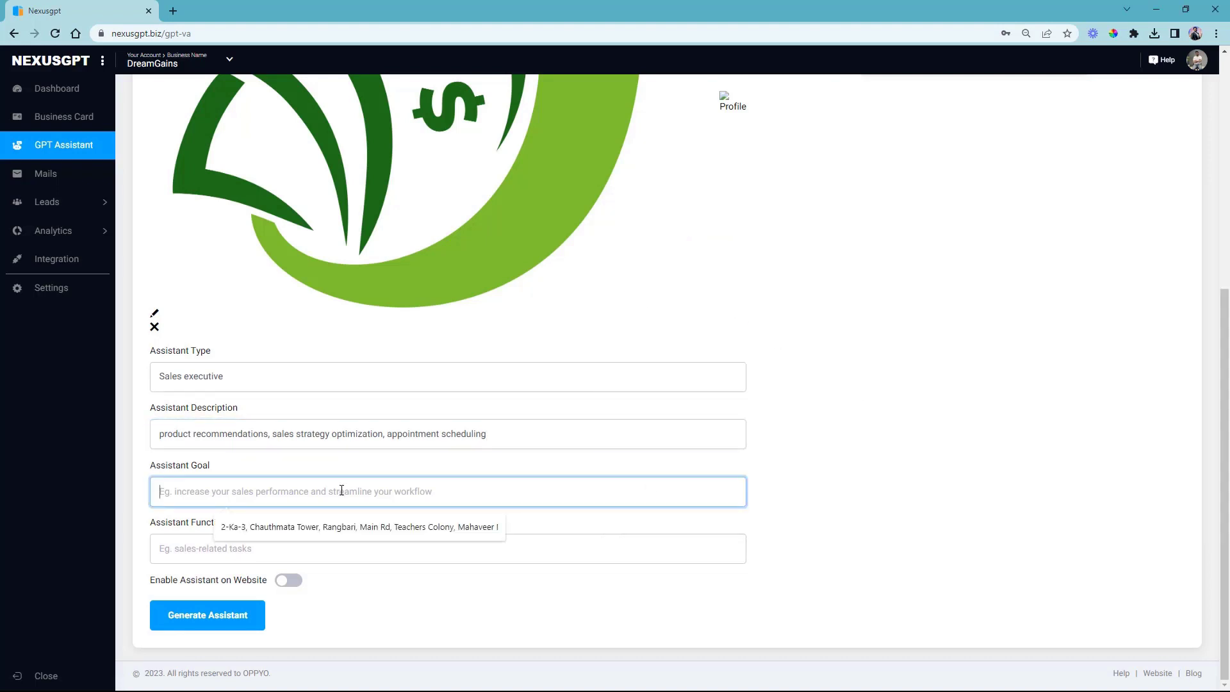
pyautogui.hotkey('ctrl', 'v')
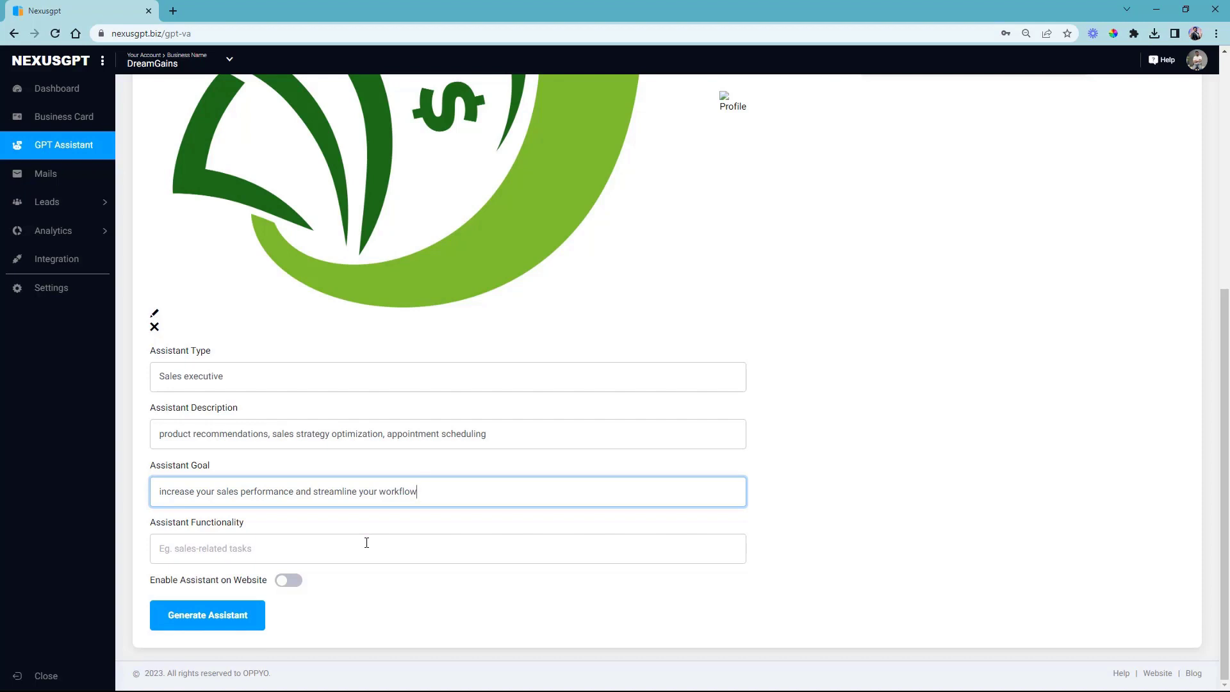
pyautogui.hotkey('alt', 'Tab')
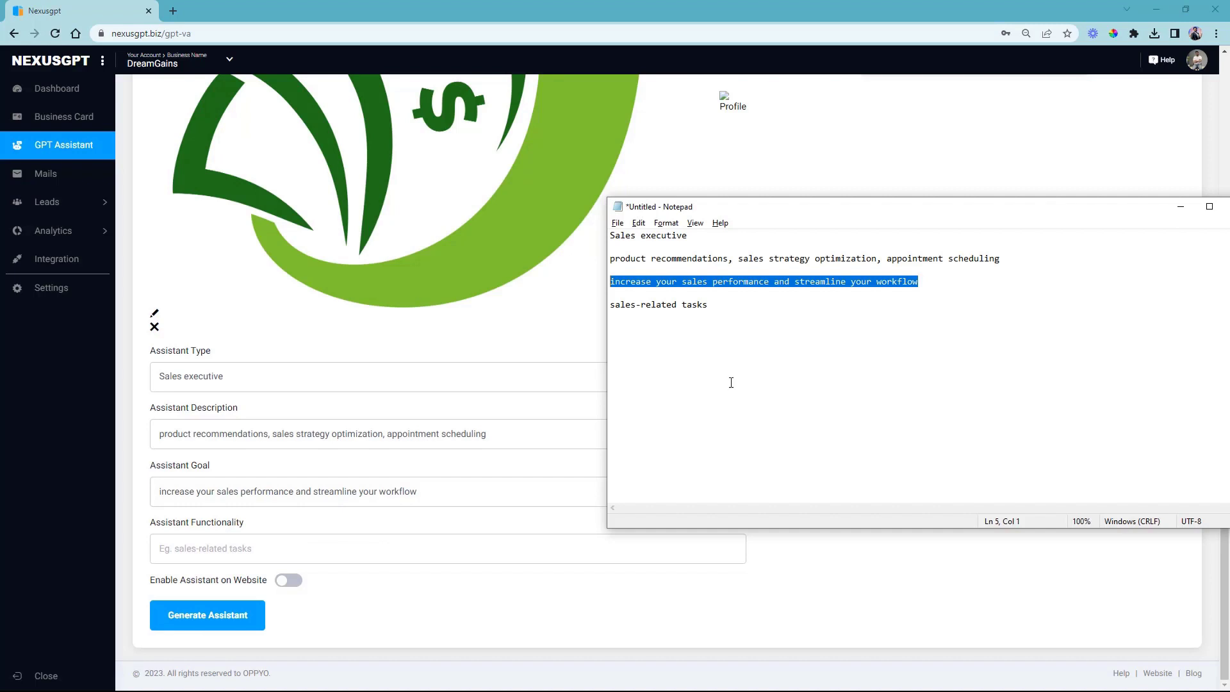
pyautogui.moveTo(755, 314); pyautogui.dragTo(594, 306)
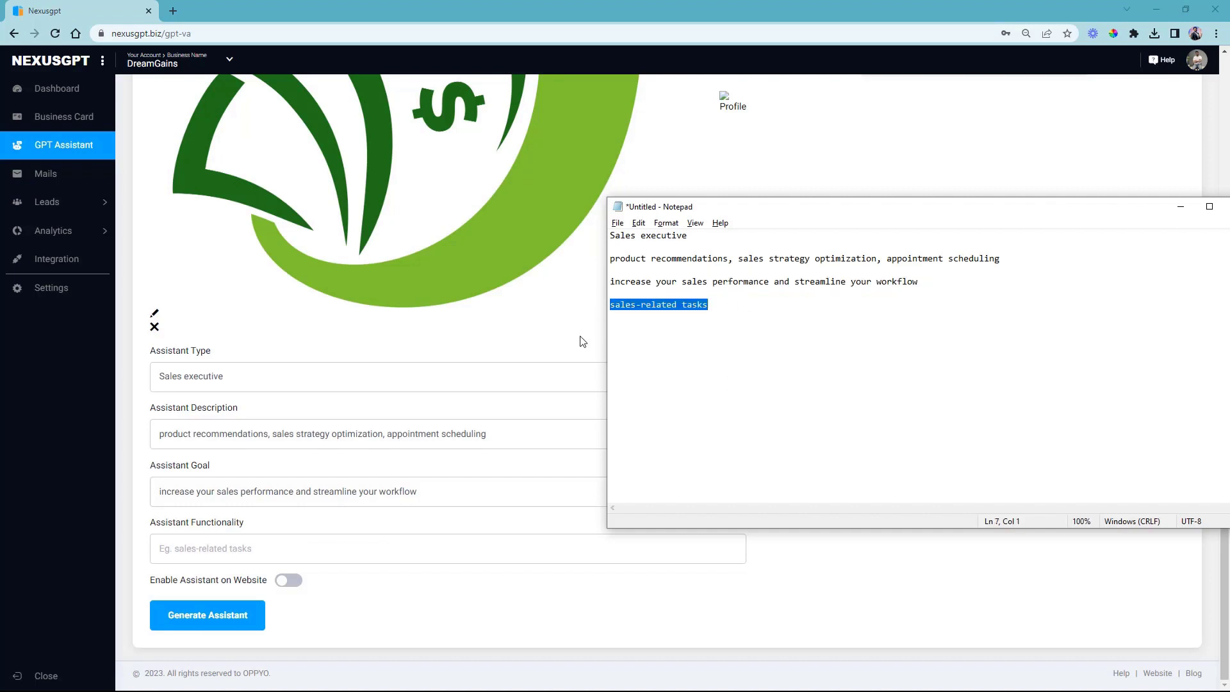
pyautogui.hotkey('alt', 'Tab')
pyautogui.click(321, 549)
pyautogui.hotkey('ctrl', 'v')
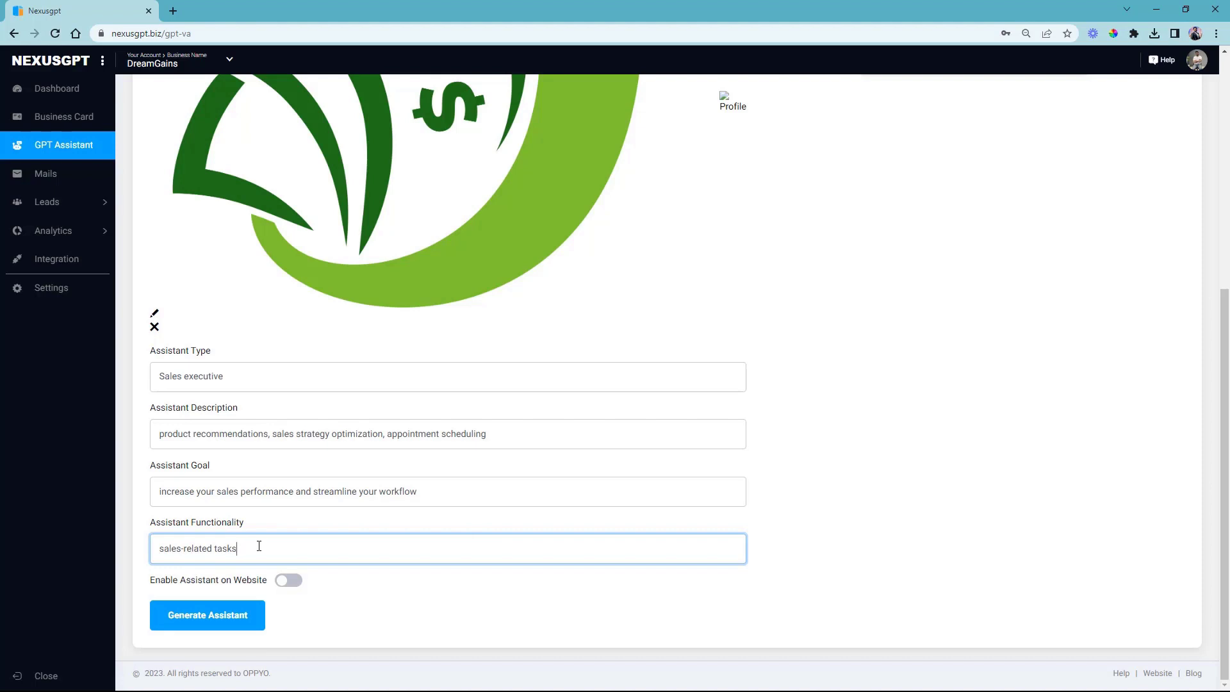
# - Enable the assistant on the website, generate it, and open the Mails campaign list
pyautogui.click(288, 581)
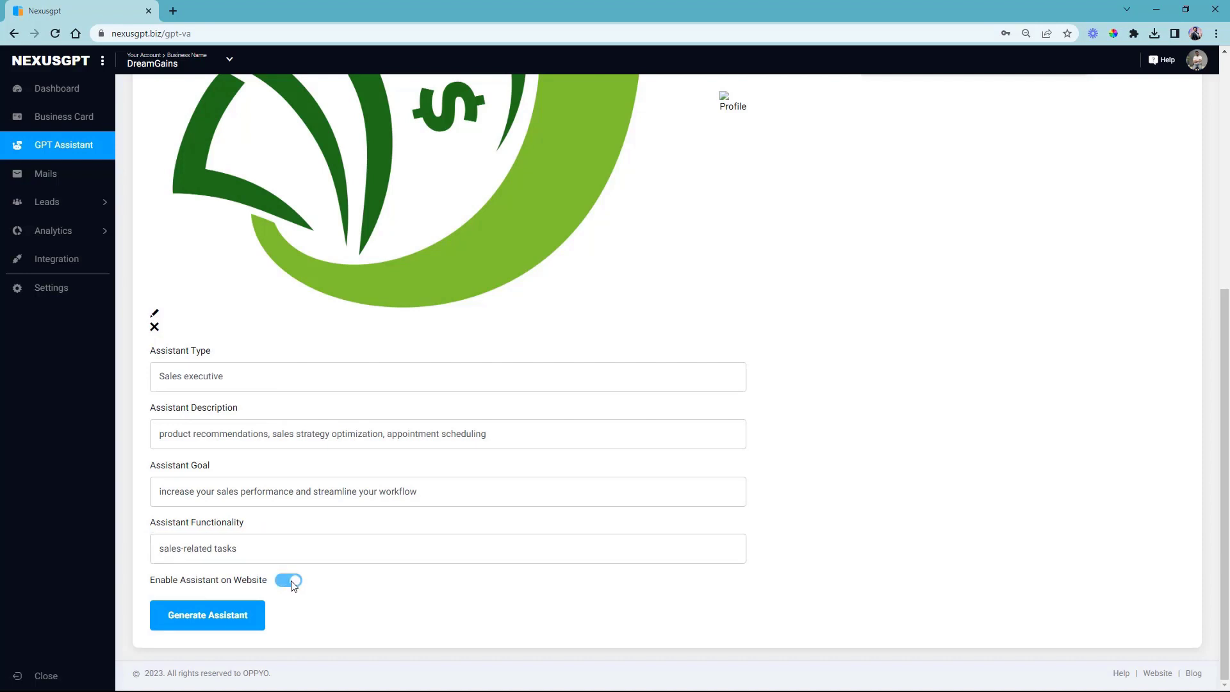
pyautogui.click(237, 616)
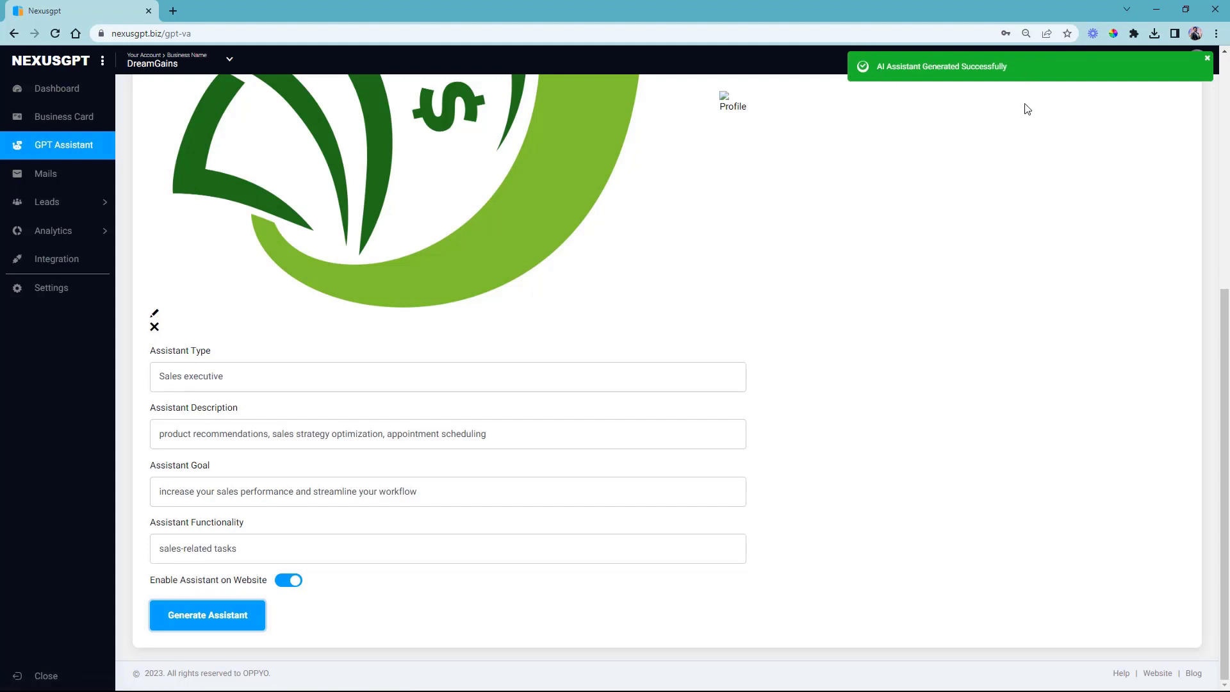
pyautogui.click(46, 174)
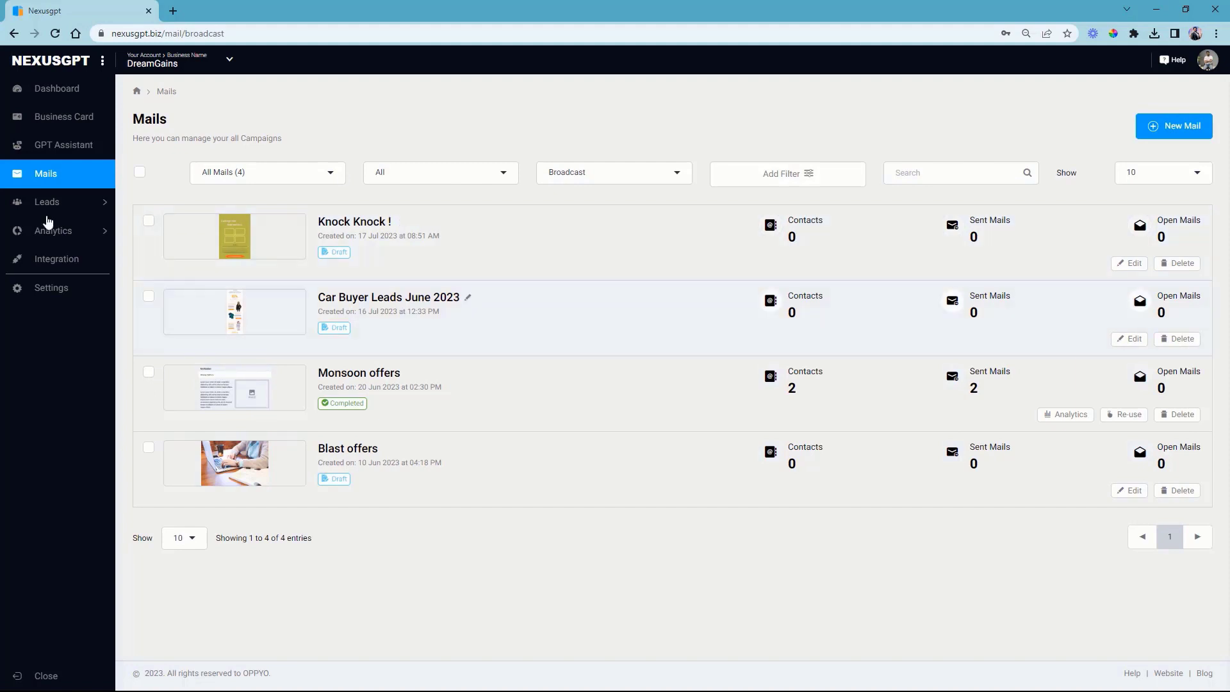
# - Open the Leads contacts list (24 contacts, lead score 20) and expand the Analytics menu
pyautogui.click(37, 196)
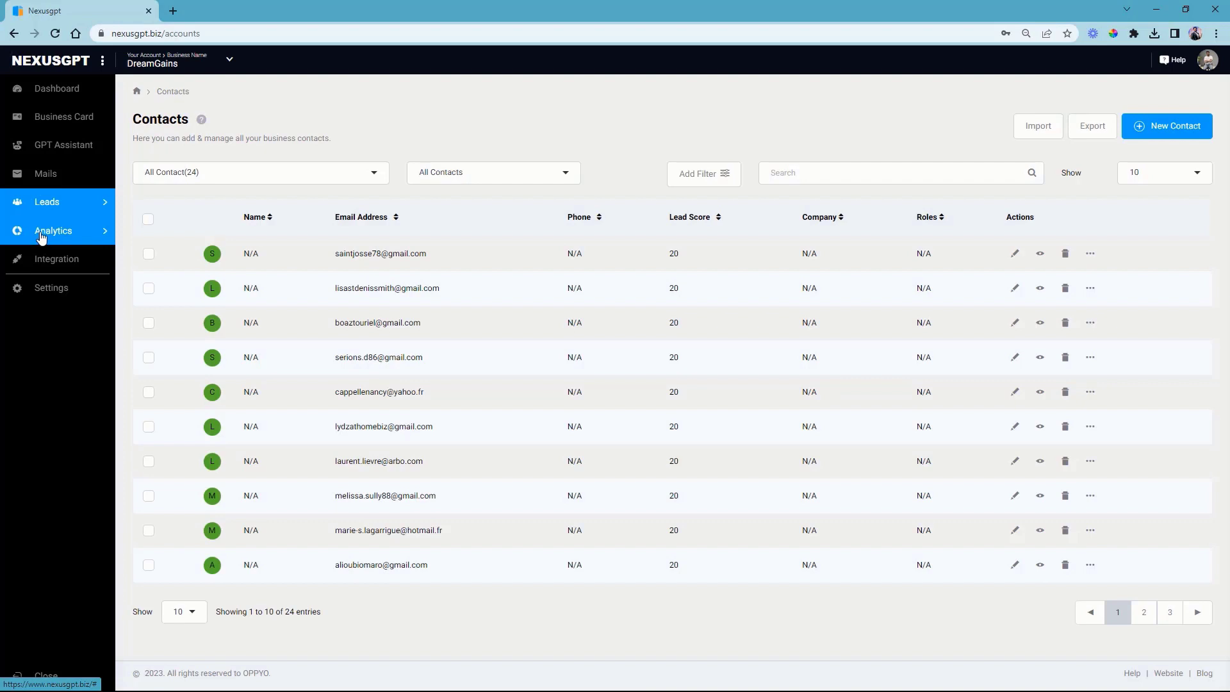
pyautogui.click(40, 234)
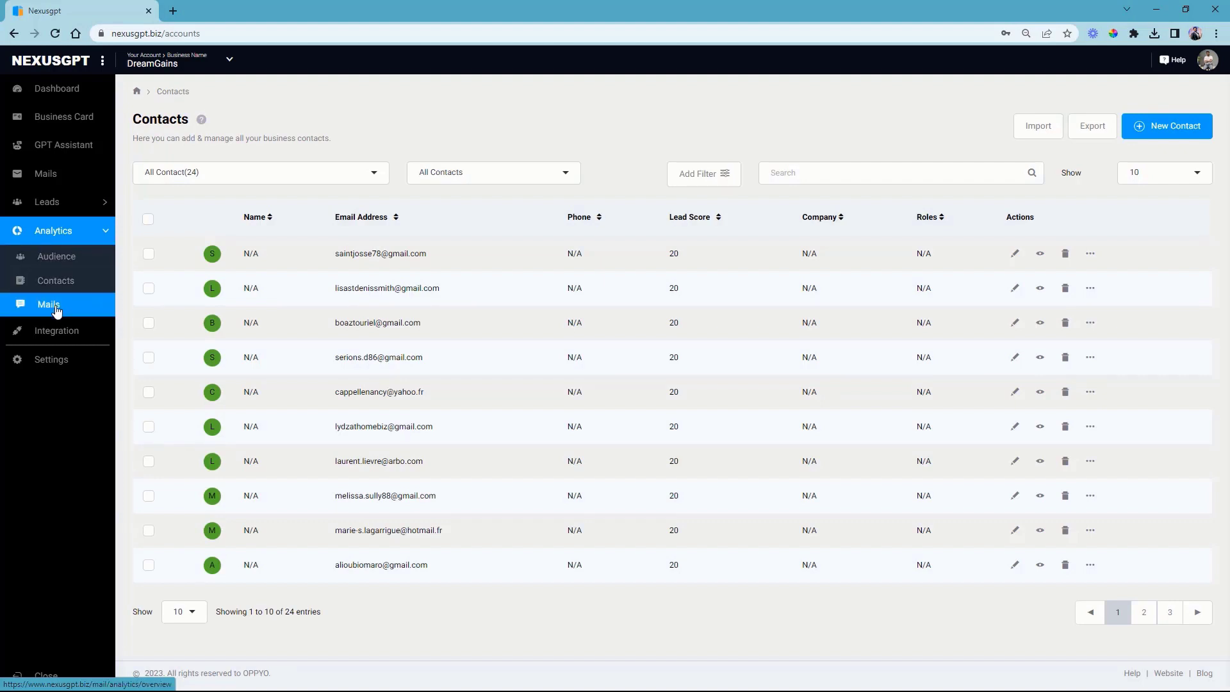
# - Scroll through the Audience Technology charts of visitors' operating systems, browsers and devices
pyautogui.click(62, 263)
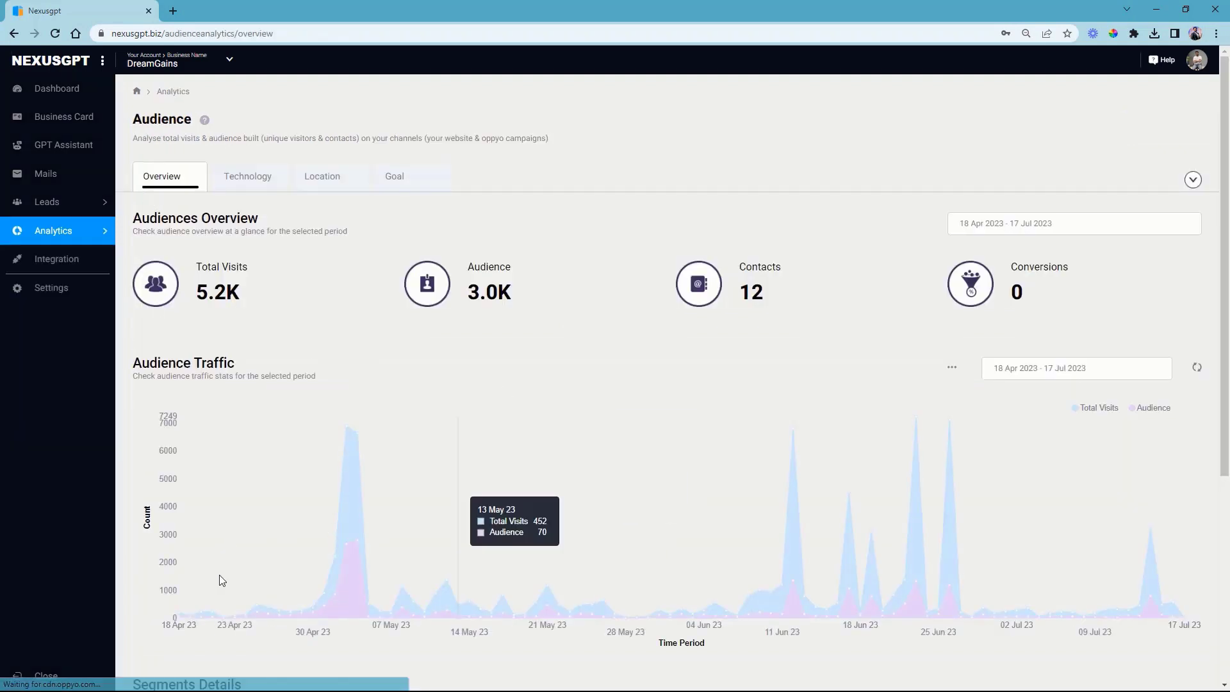
pyautogui.click(243, 182)
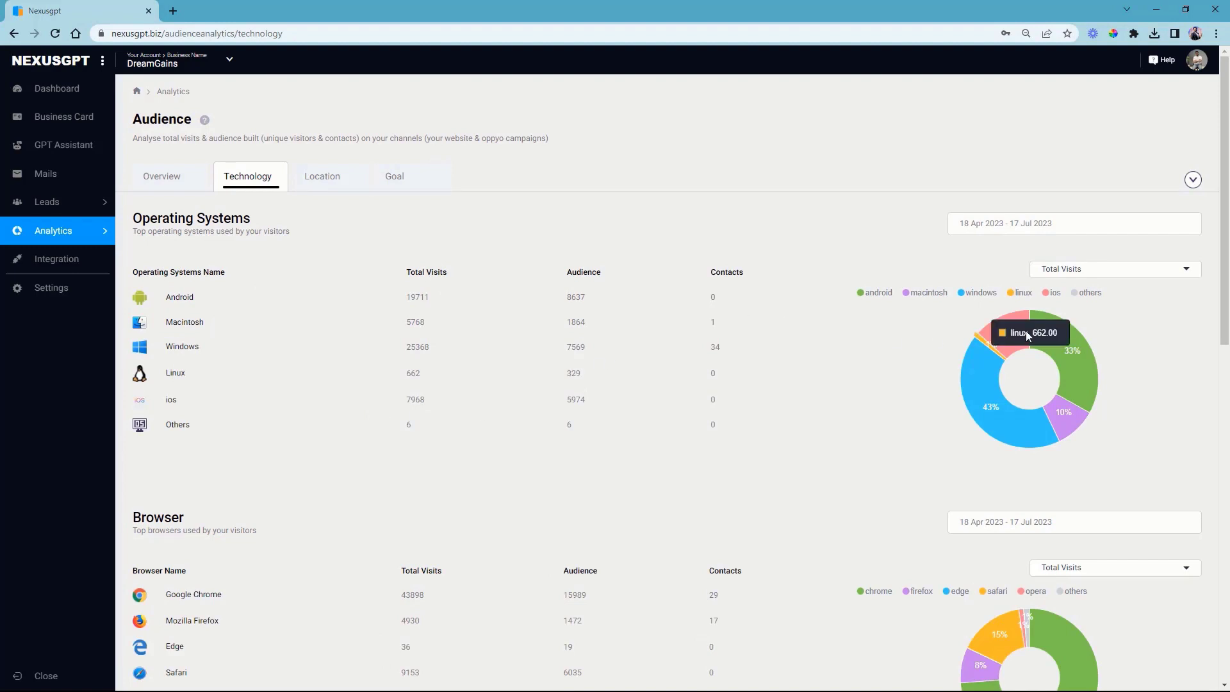
pyautogui.moveTo(1001, 352)
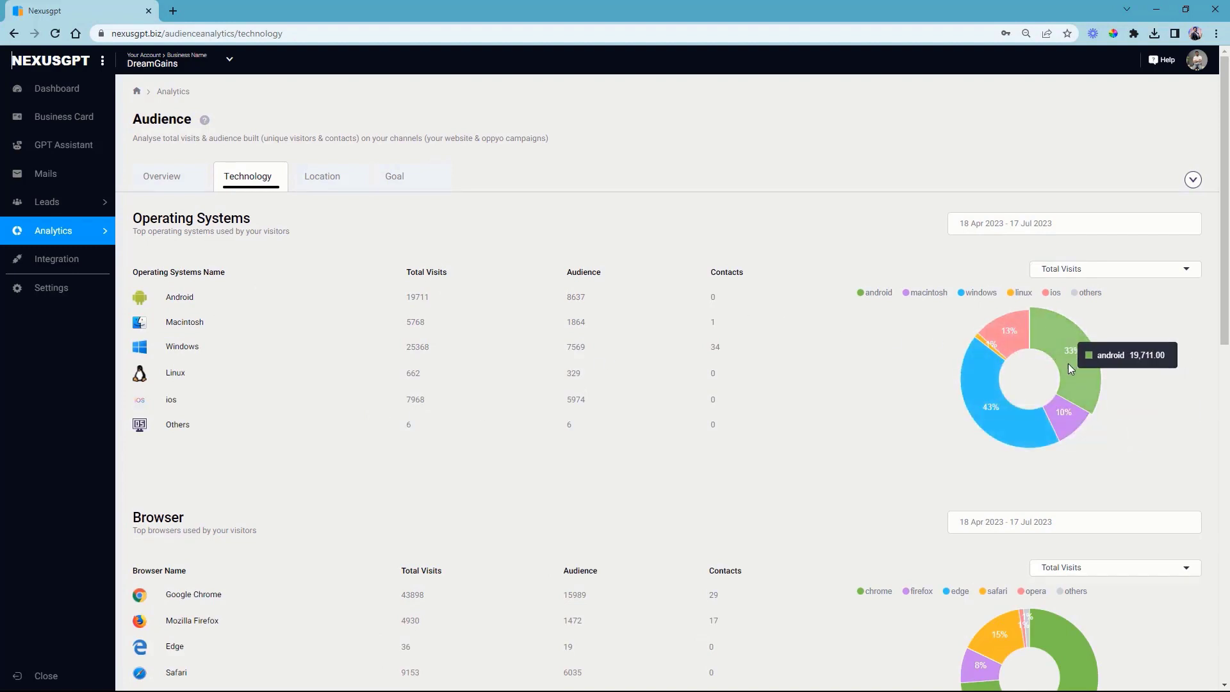
pyautogui.scroll(-1, 1006, 528)
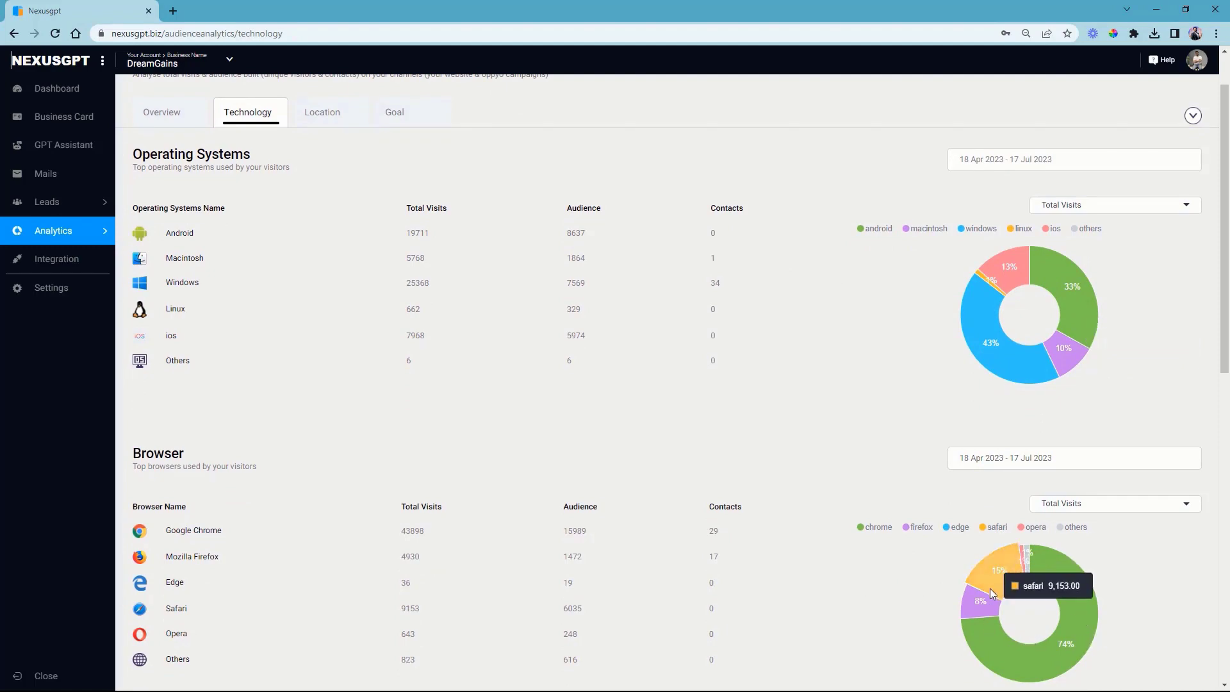
pyautogui.scroll(-4, 989, 588)
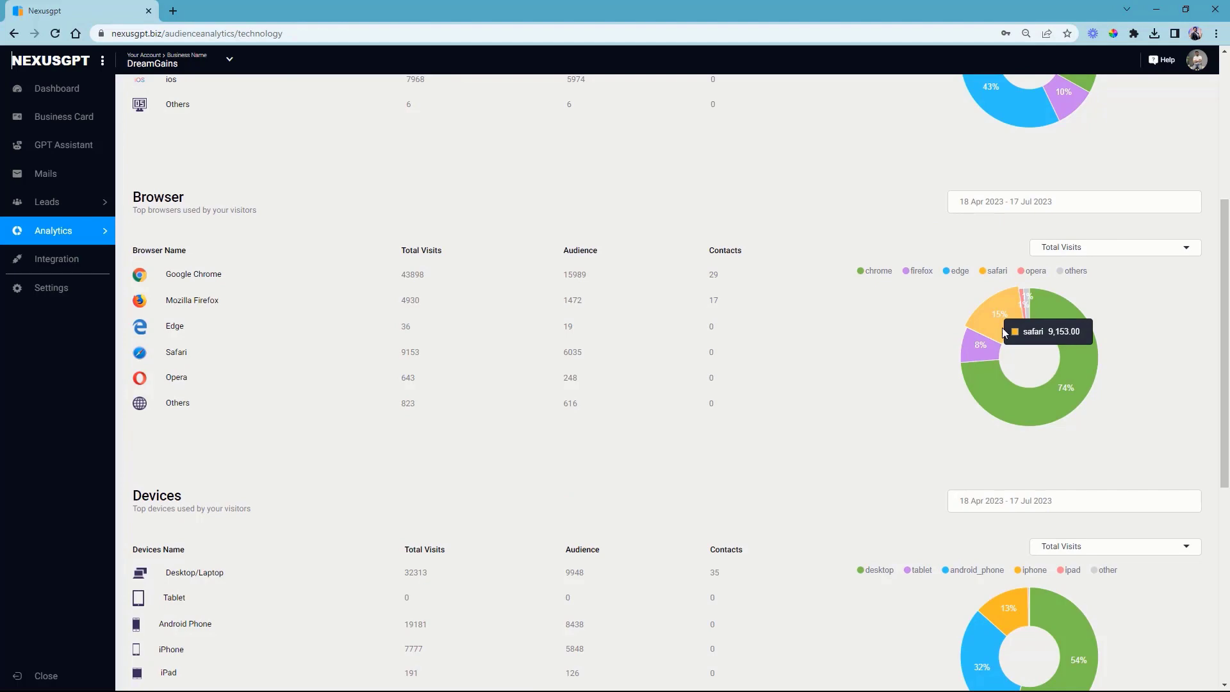
pyautogui.scroll(-2, 1003, 330)
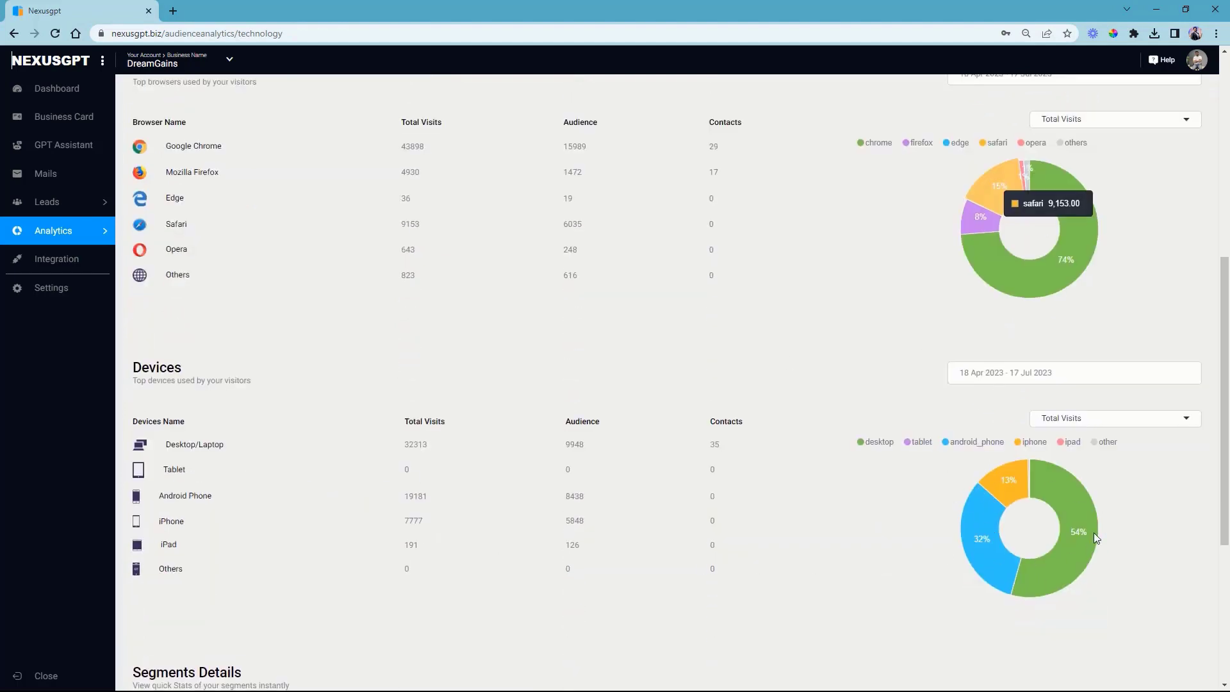
pyautogui.scroll(7, 678, 346)
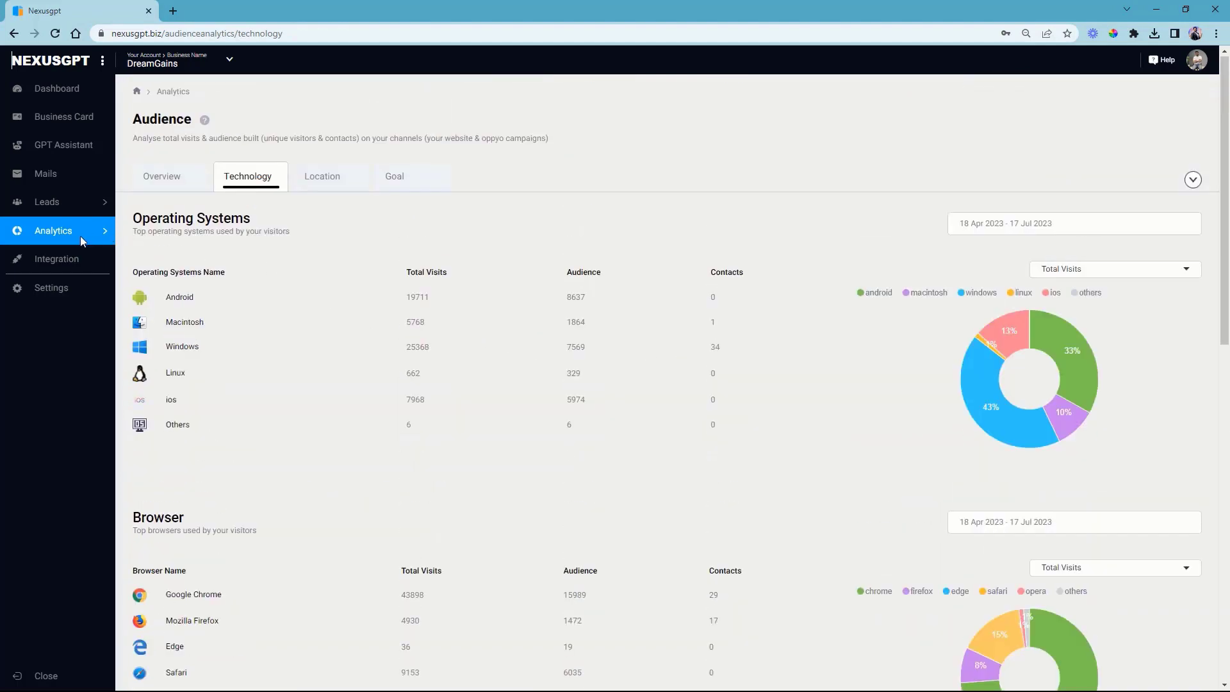
pyautogui.click(61, 256)
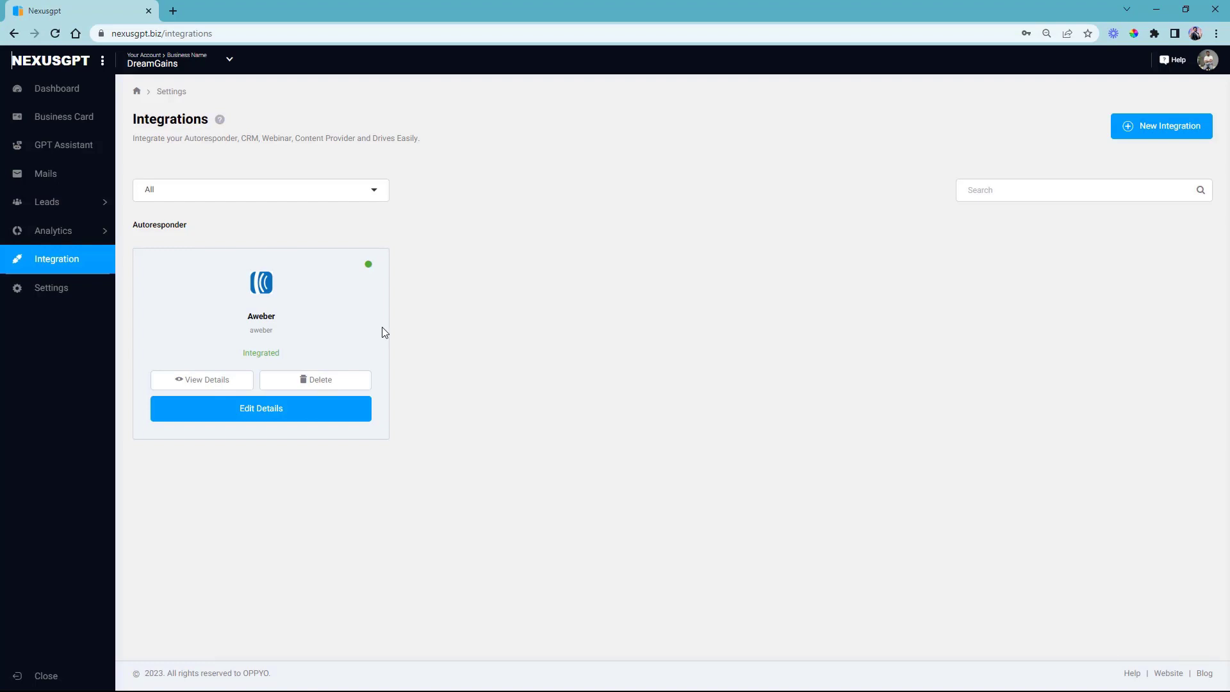
# - Browse the New Integration autoresponder cards, from Getgist and GetResponse to SendGrid, Mailerlite and Sendiio
pyautogui.click(1164, 128)
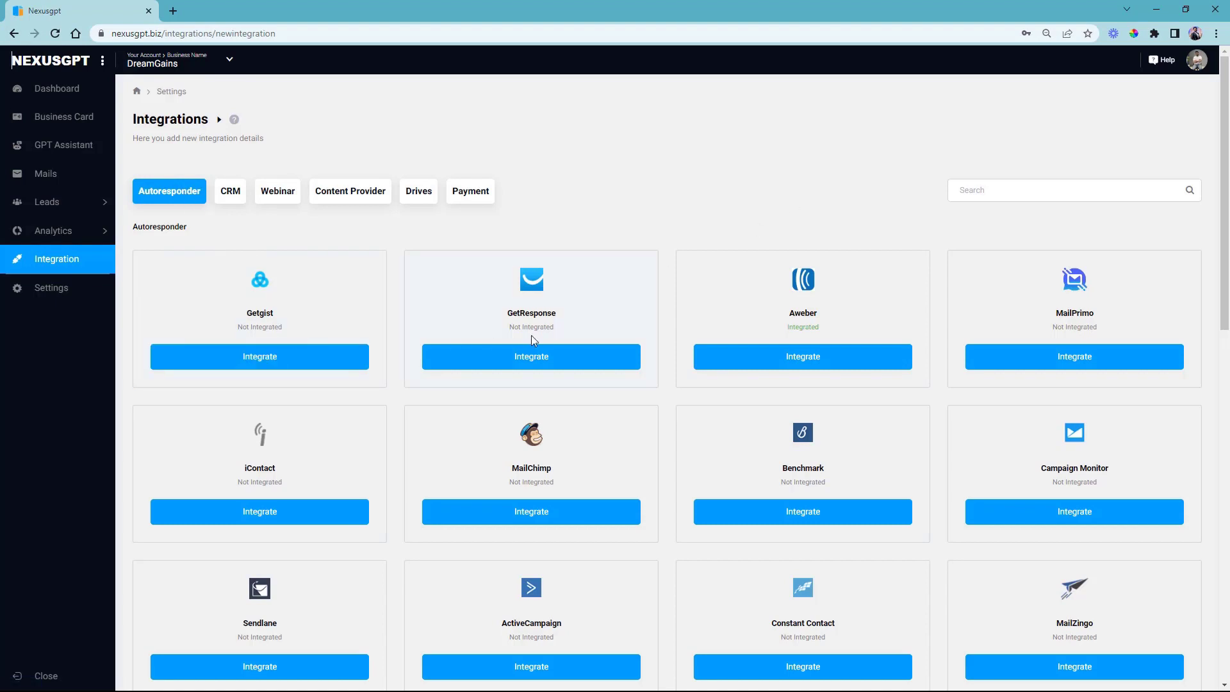
pyautogui.scroll(-3, 903, 412)
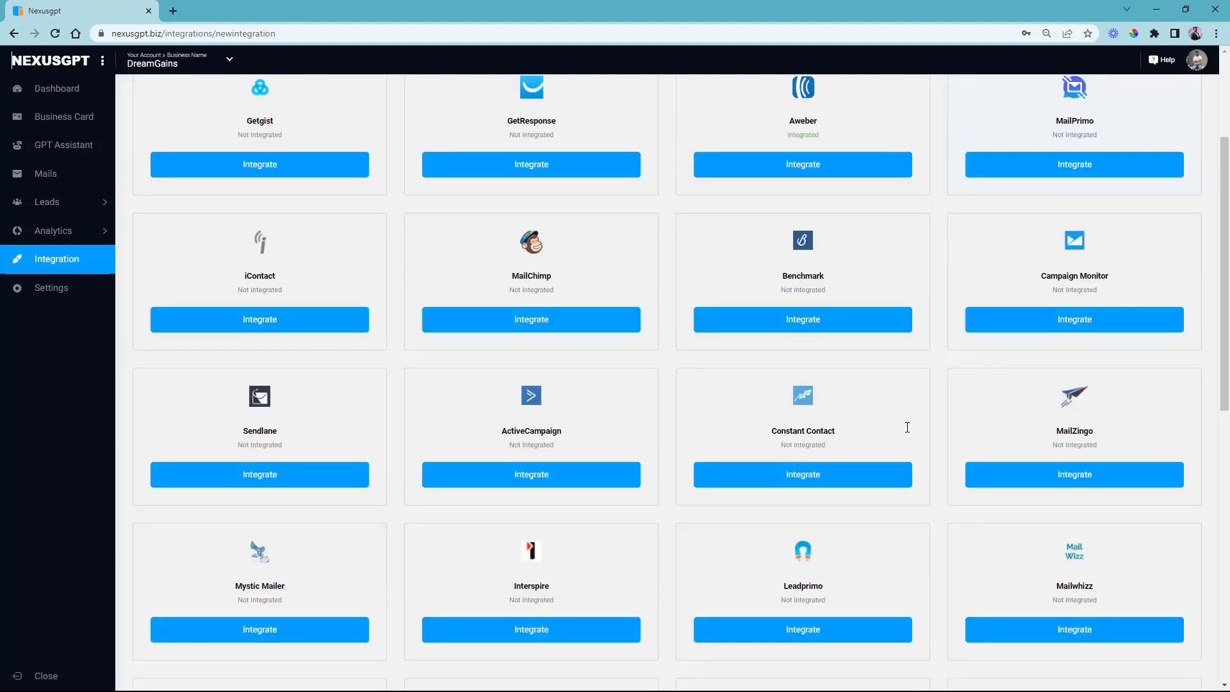
pyautogui.scroll(-6, 909, 429)
pyautogui.scroll(-4, 810, 454)
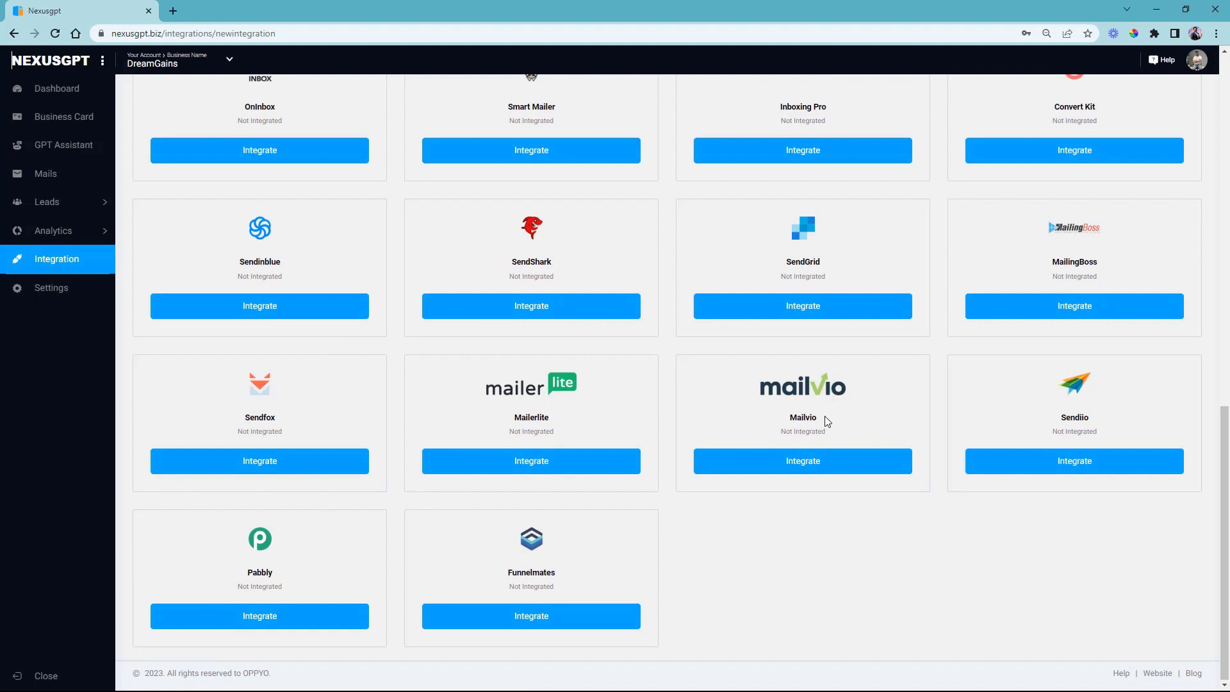
pyautogui.scroll(4, 1044, 472)
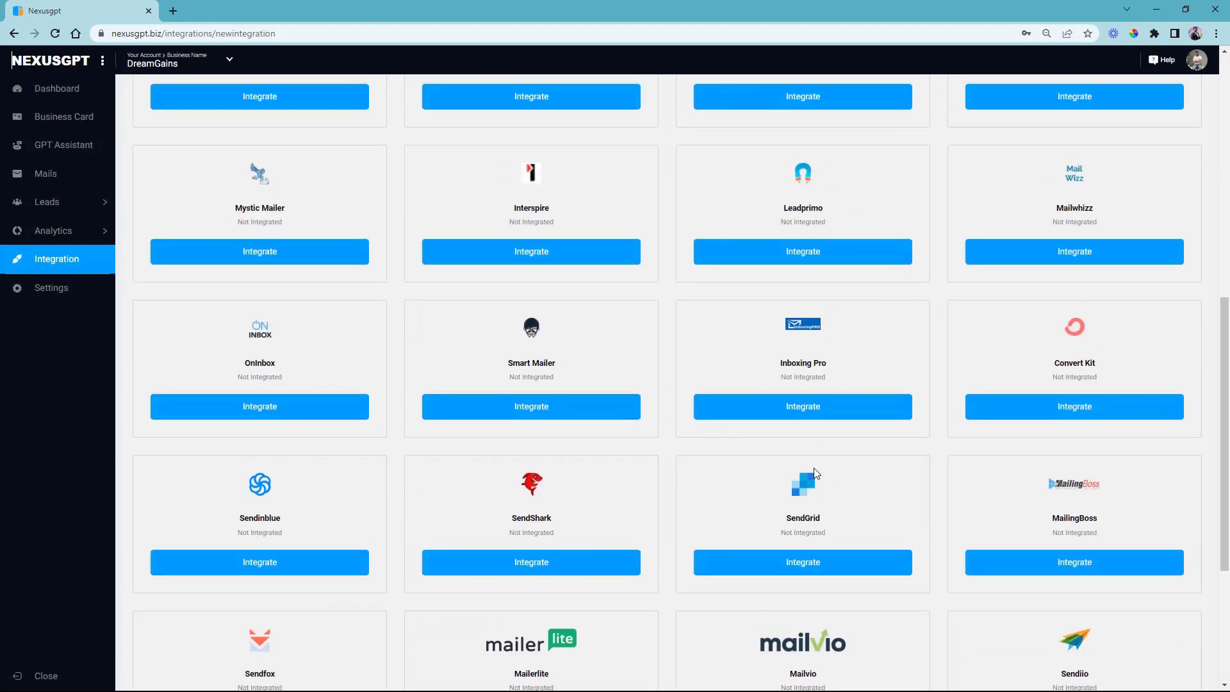
pyautogui.scroll(4, 866, 370)
pyautogui.scroll(1, 356, 337)
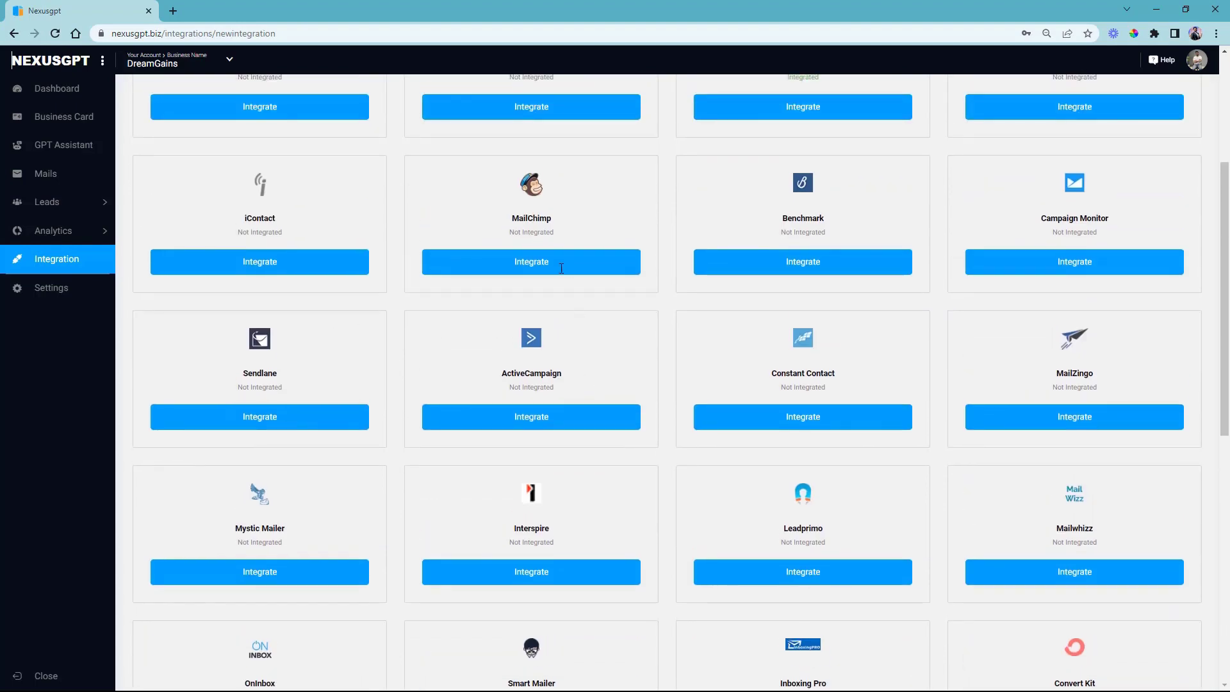
pyautogui.scroll(4, 363, 398)
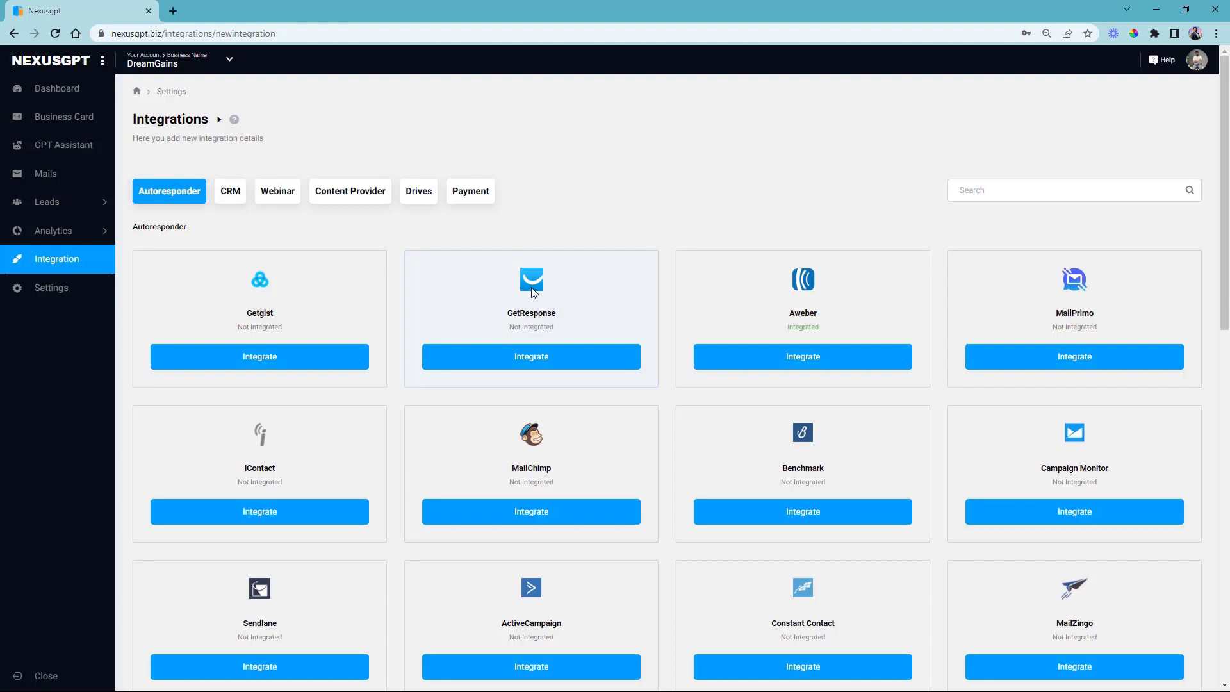
# - Look through the CRM, Webinar, Content Provider, Drives and Payment integration tabs
pyautogui.click(224, 199)
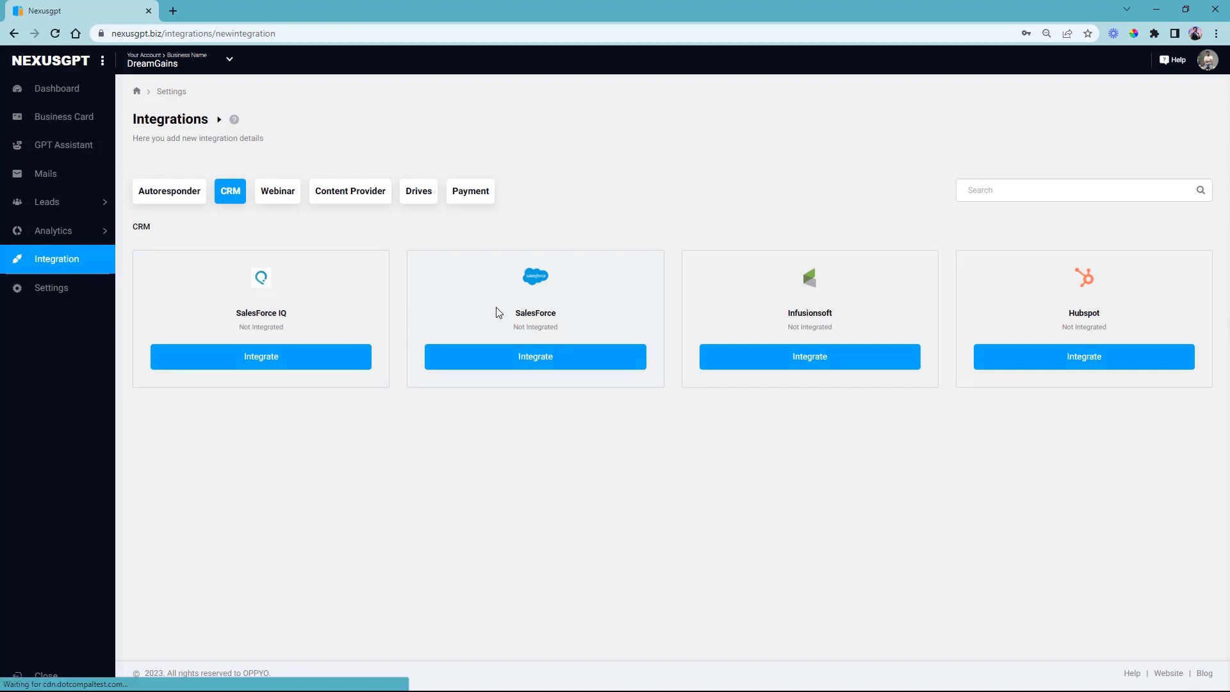
pyautogui.click(260, 193)
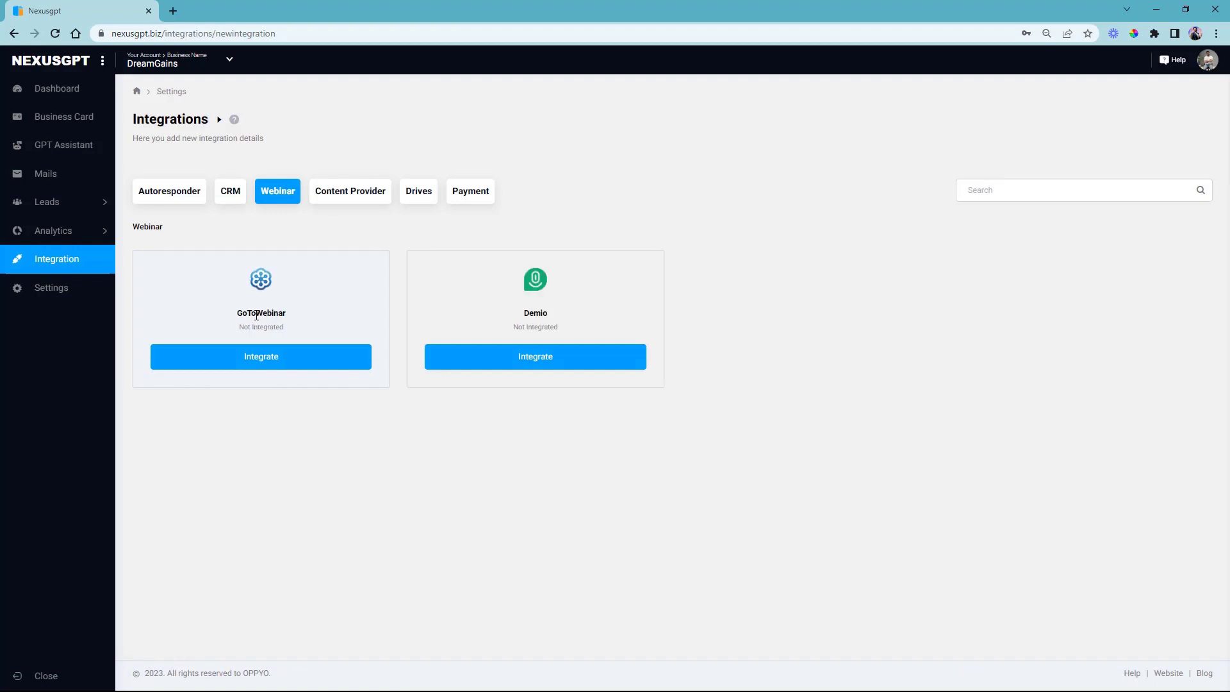
pyautogui.click(338, 195)
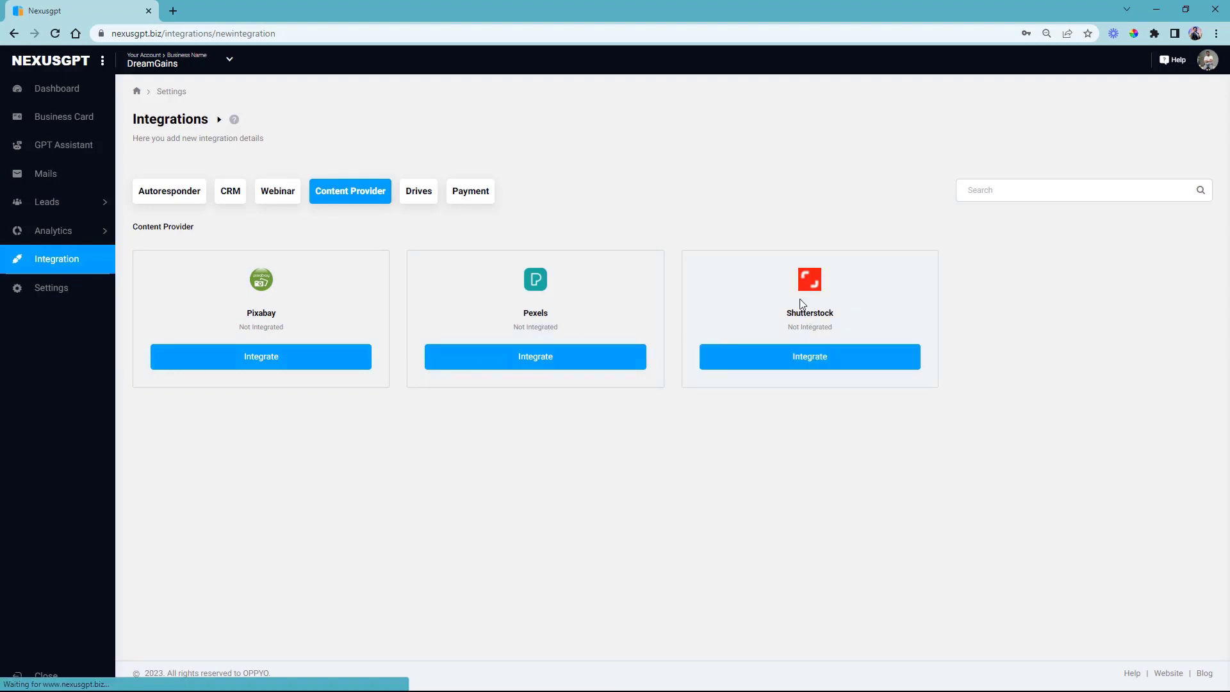
pyautogui.click(416, 190)
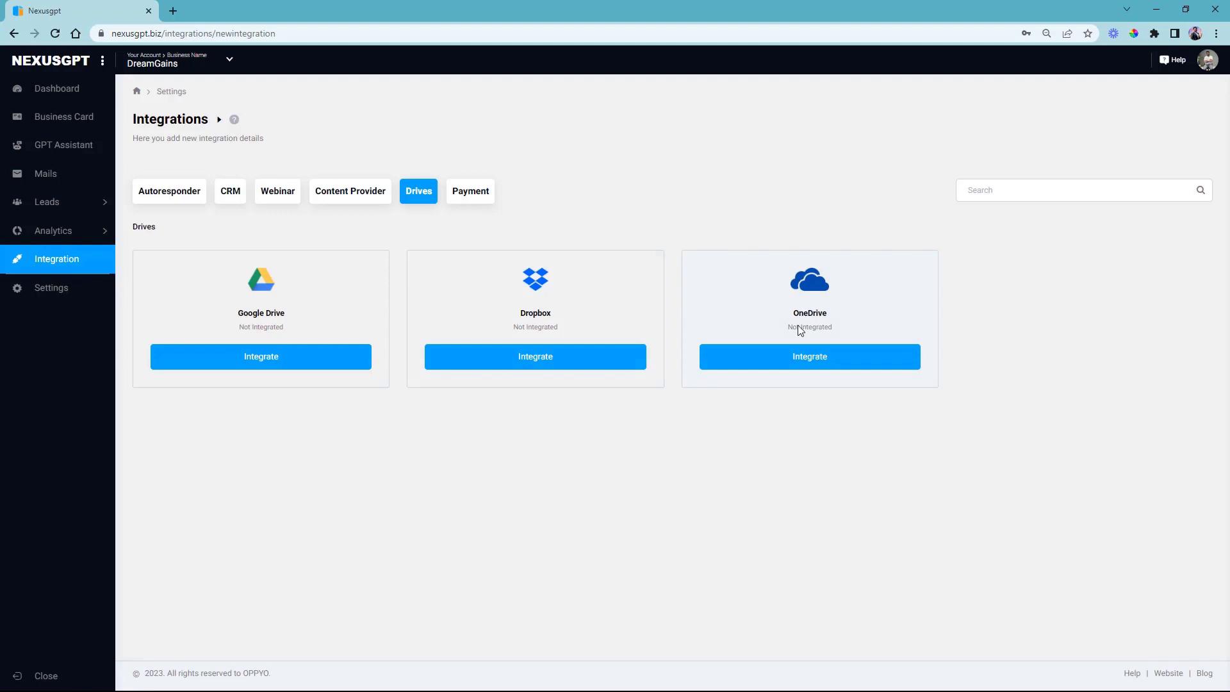
pyautogui.click(481, 201)
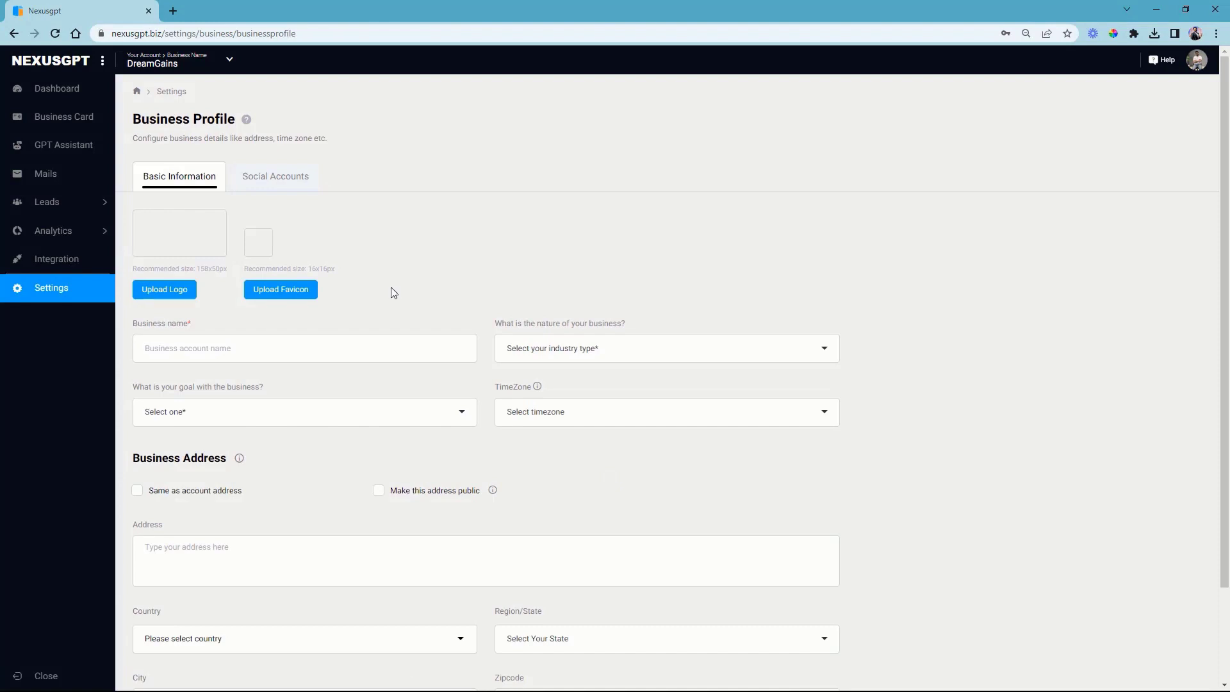
# - Review the Basic Information business details and swap the logo to the bizpro_logo image
pyautogui.click(181, 176)
pyautogui.scroll(-2, 387, 256)
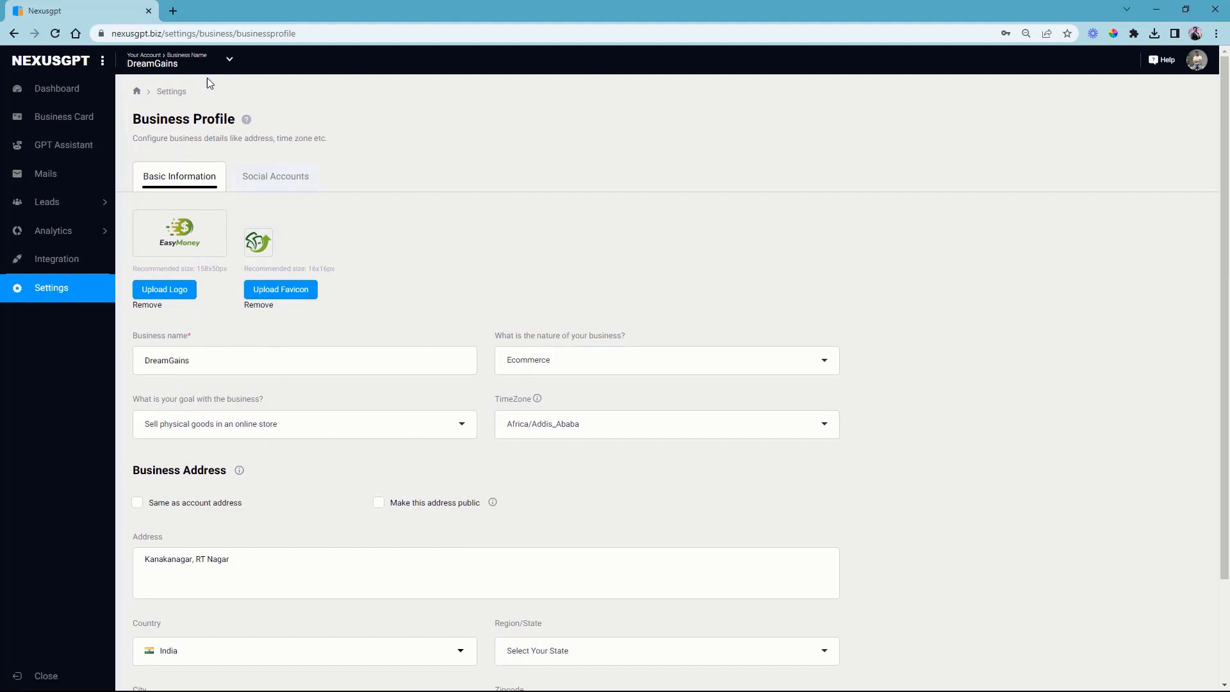
pyautogui.click(169, 294)
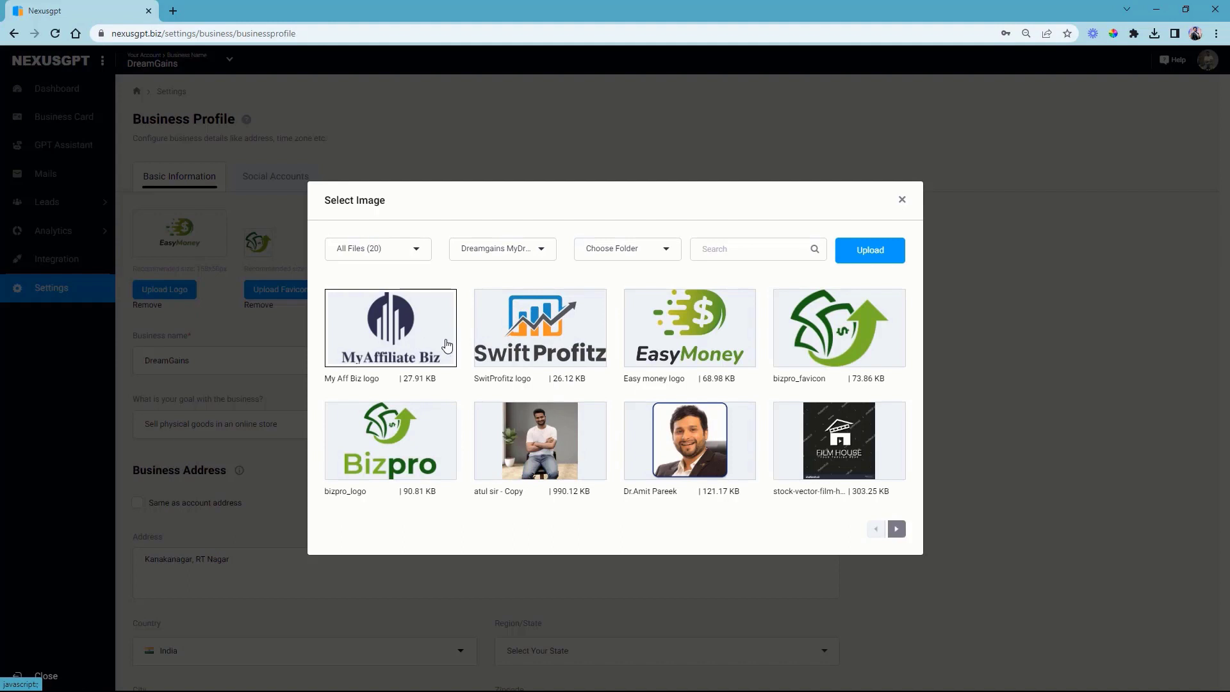
pyautogui.click(433, 424)
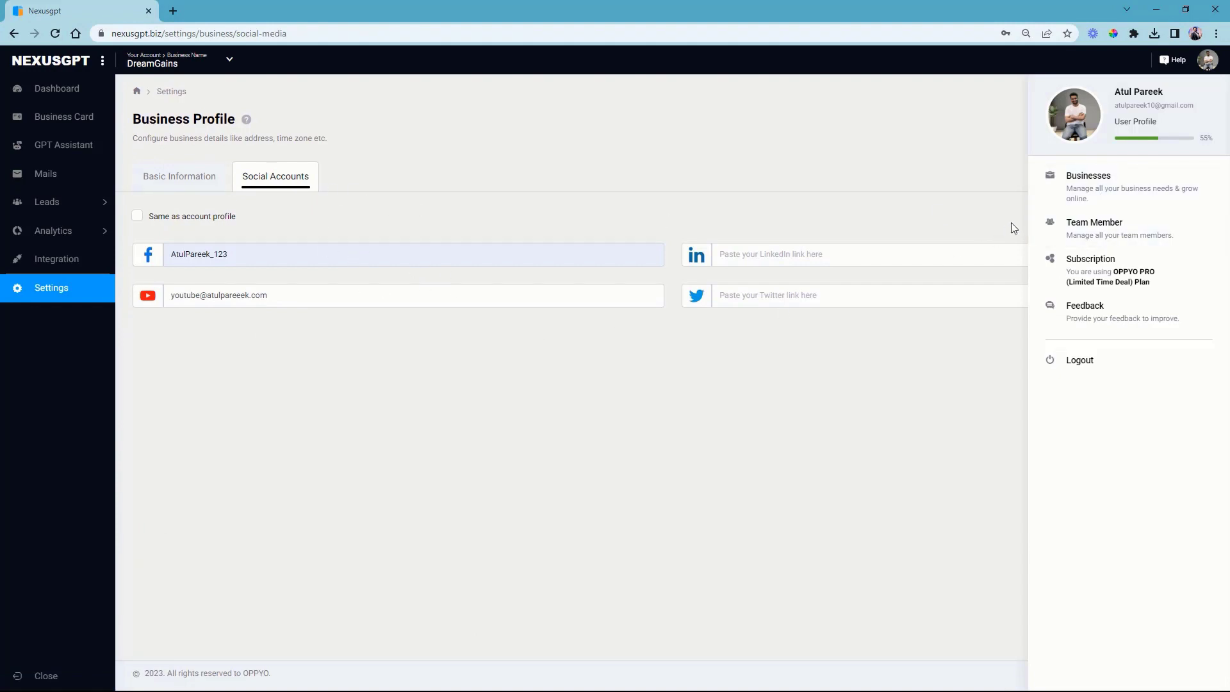
# - Scroll through the 8-entry Team Members list, then log out to the login page
pyautogui.click(1077, 237)
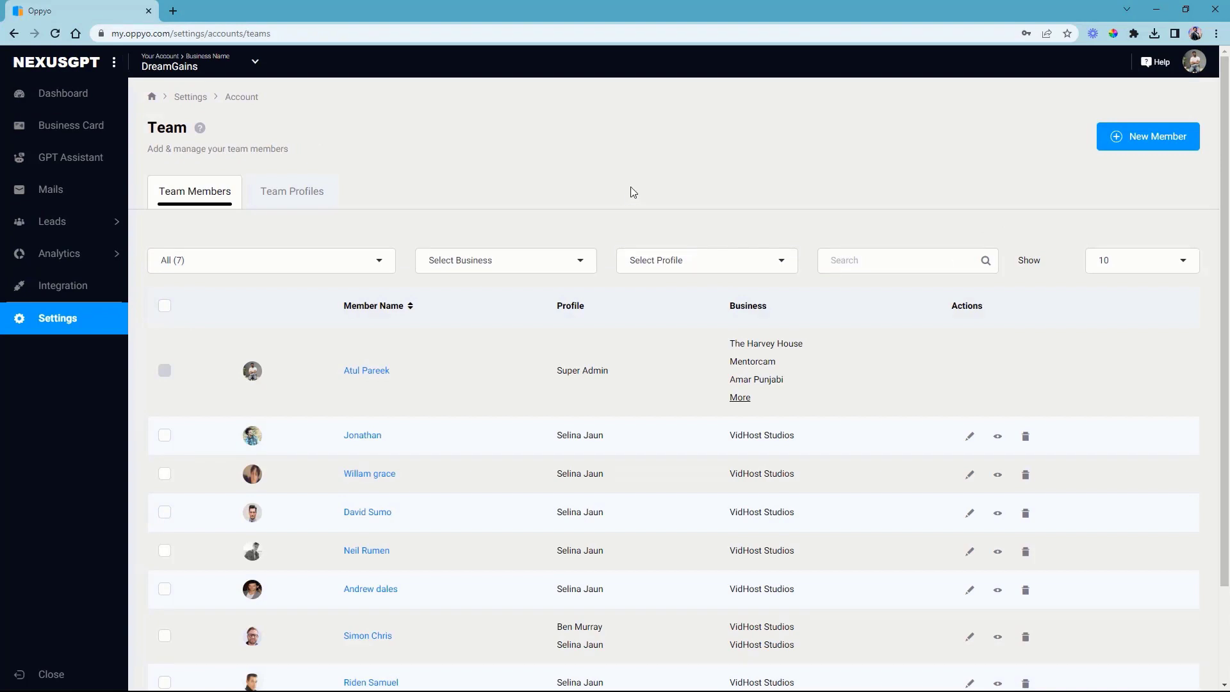
pyautogui.scroll(-2, 440, 308)
pyautogui.scroll(-1, 440, 308)
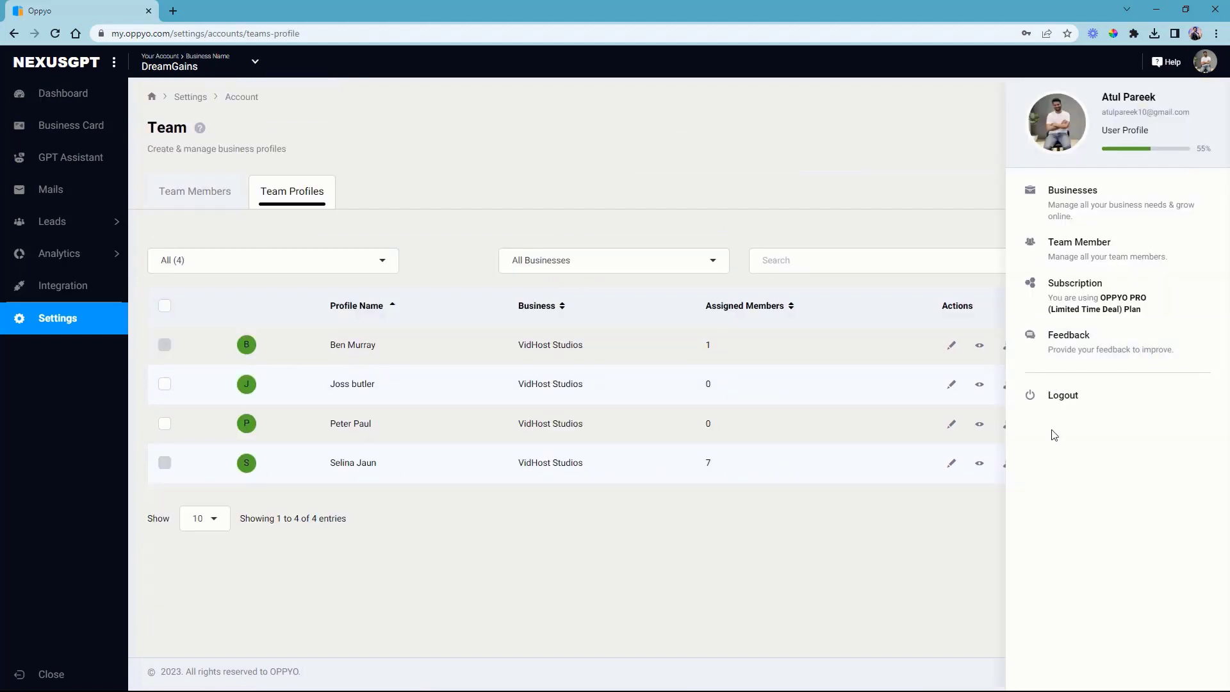
pyautogui.click(1054, 393)
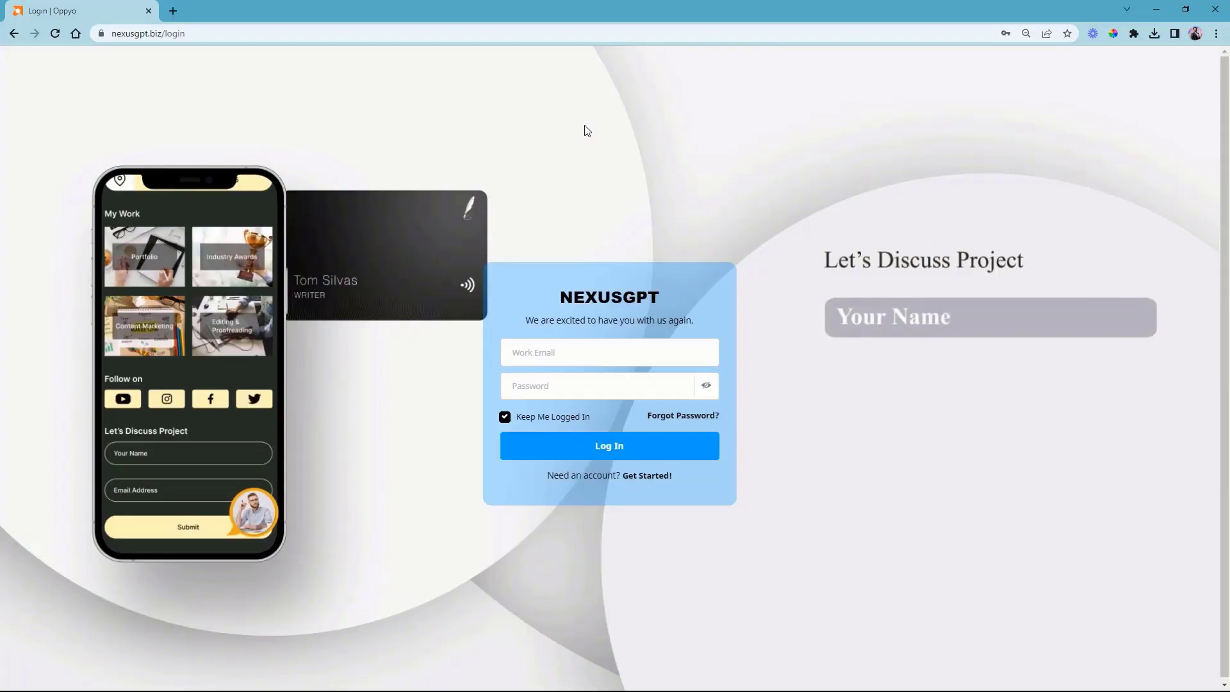